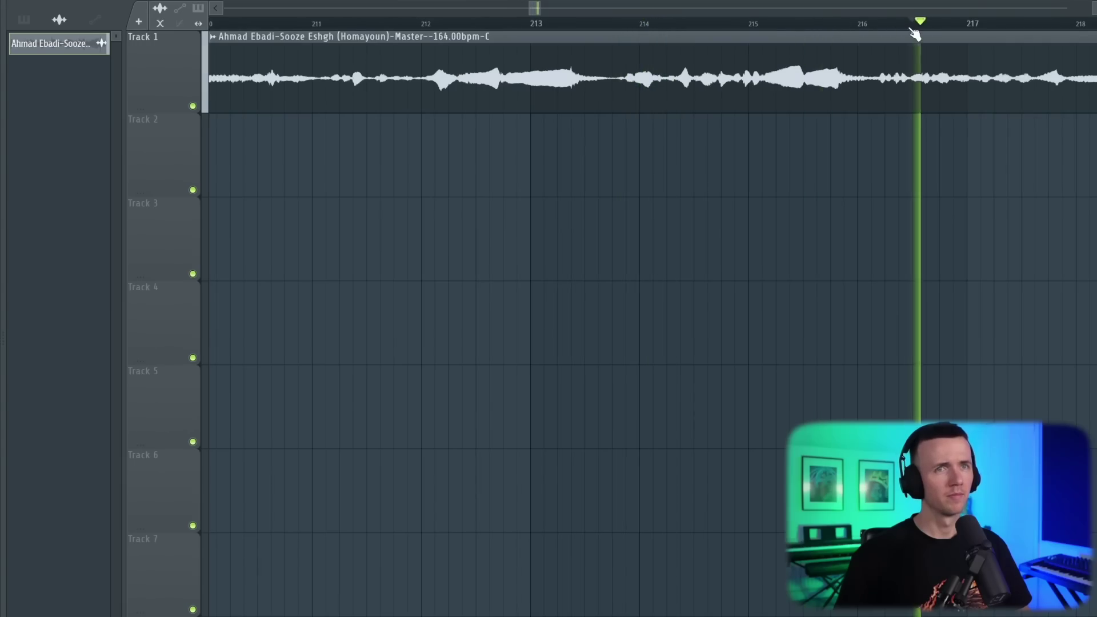
Step: Audition a further section of the source song on Track 1 to find parts worth chopping
{"action": "scroll", "coordinate": [869, 103], "scroll_direction": "right", "scroll_amount": 10}
{"action": "left_click", "coordinate": [749, 27]}
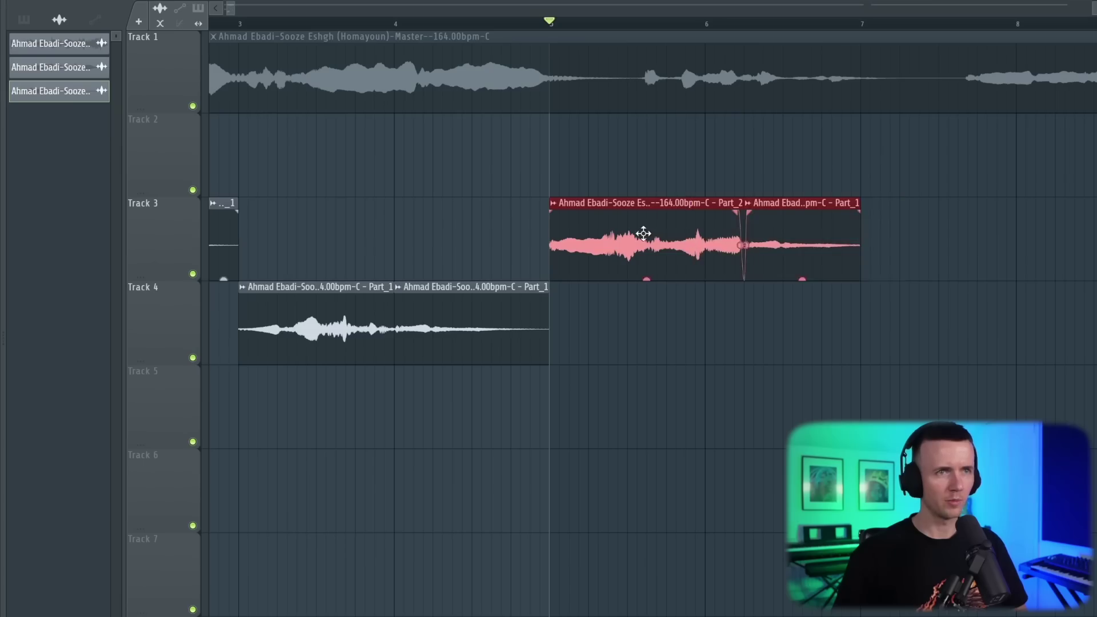
Step: Copy the selected Part_2 and Part_1 chops to bar 7 on Track 3 and consolidate that track's clips
{"action": "left_click_drag", "start_coordinate": [642, 234], "coordinate": [985, 228]}
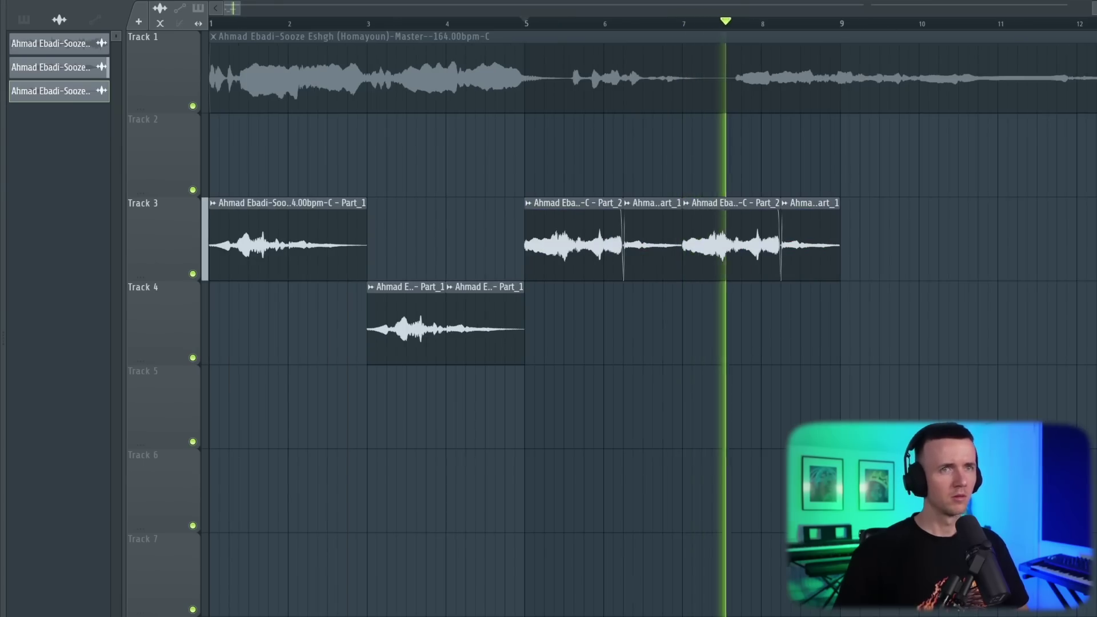
{"action": "key", "text": "ctrl+a"}
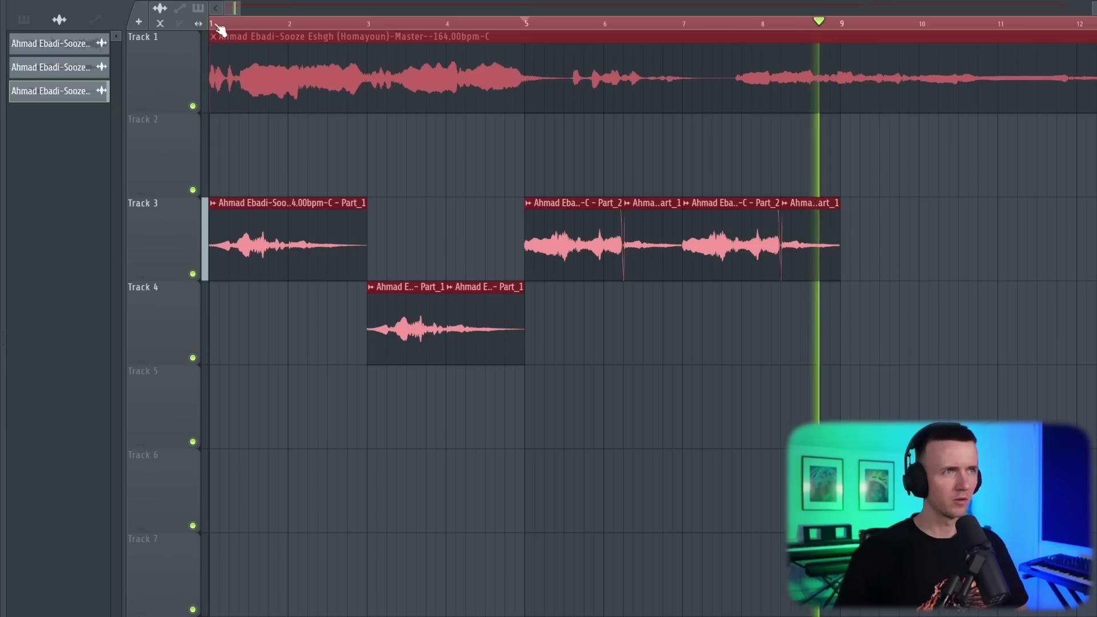
{"action": "key", "text": "ctrl+d"}
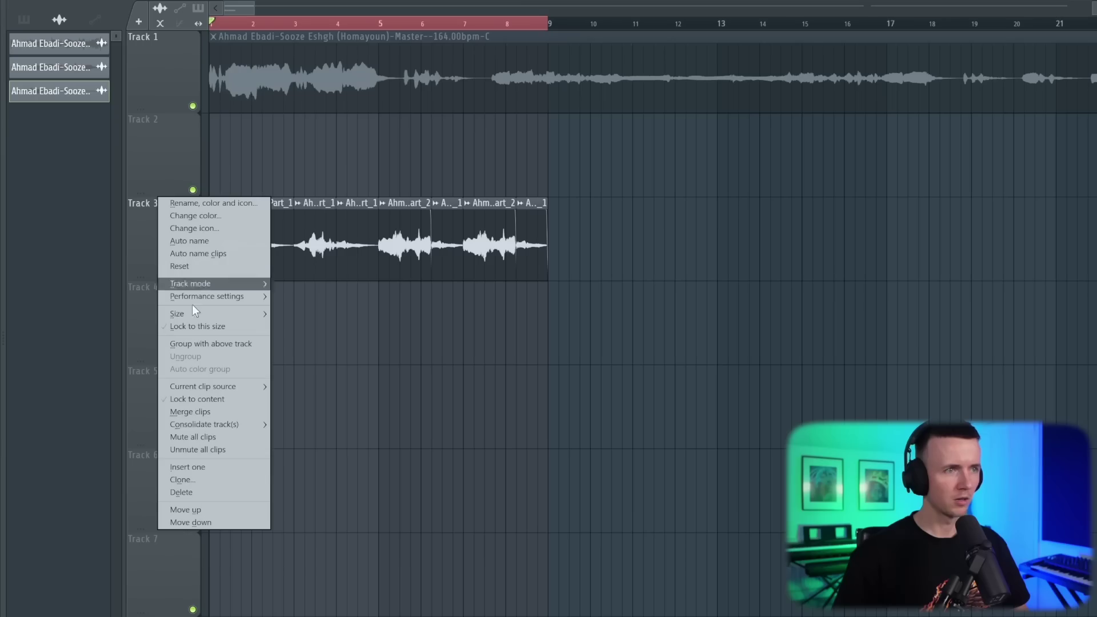
{"action": "mouse_move", "coordinate": [228, 424]}
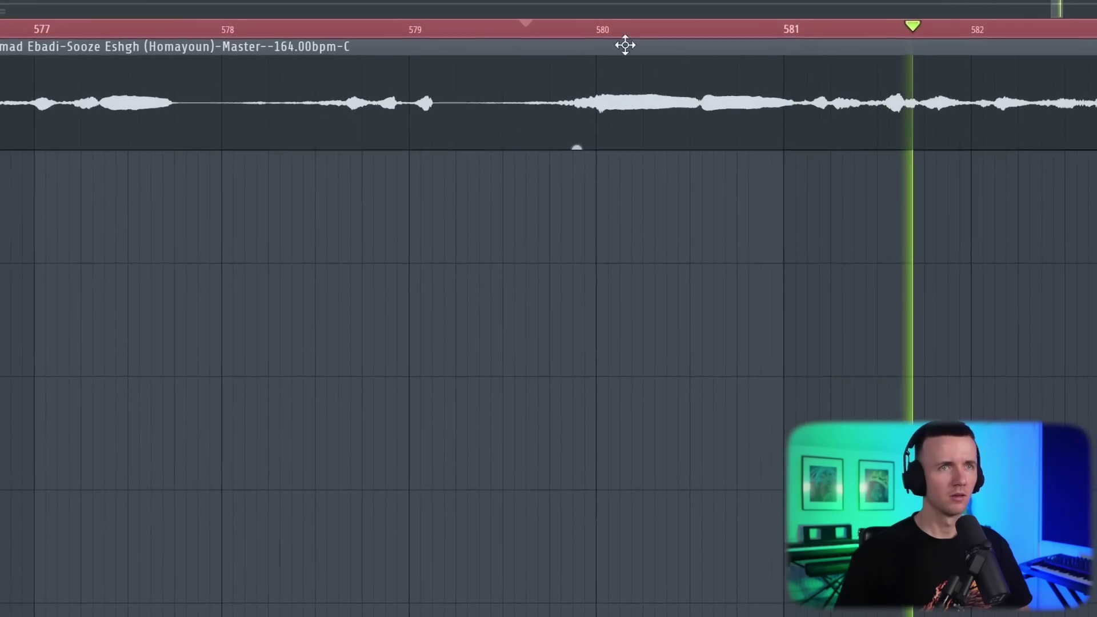
Step: Audition the original song from just before bar 580
{"action": "left_click", "coordinate": [569, 31]}
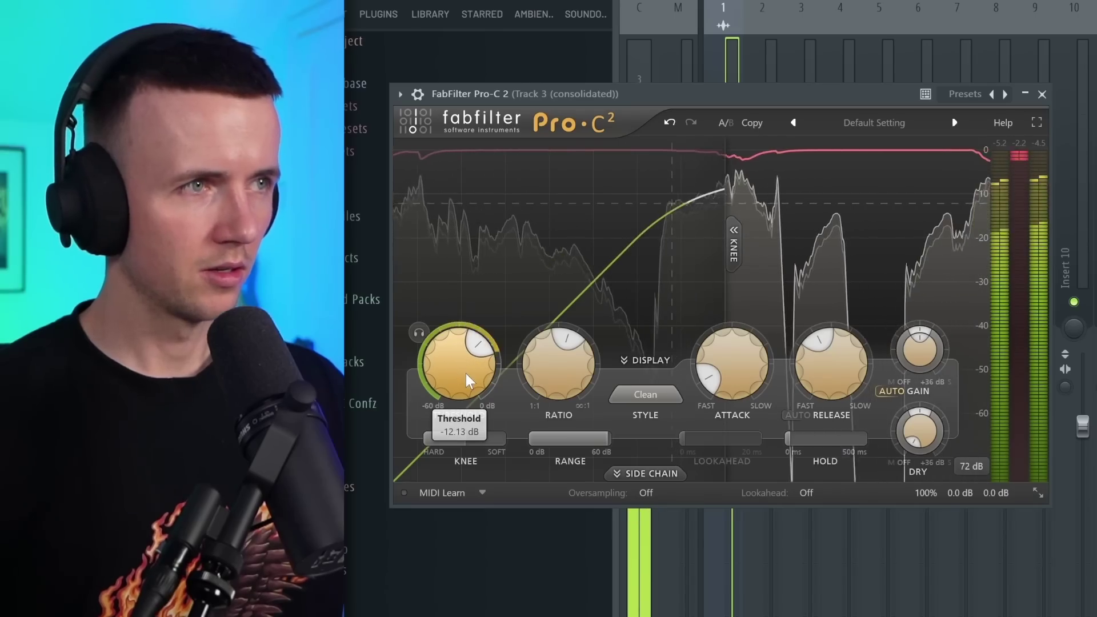
Step: Shape the consolidated Track 3 sample with Pro-C 2 compression and adjust its stereo width in Wider
{"action": "mouse_move", "coordinate": [728, 379]}
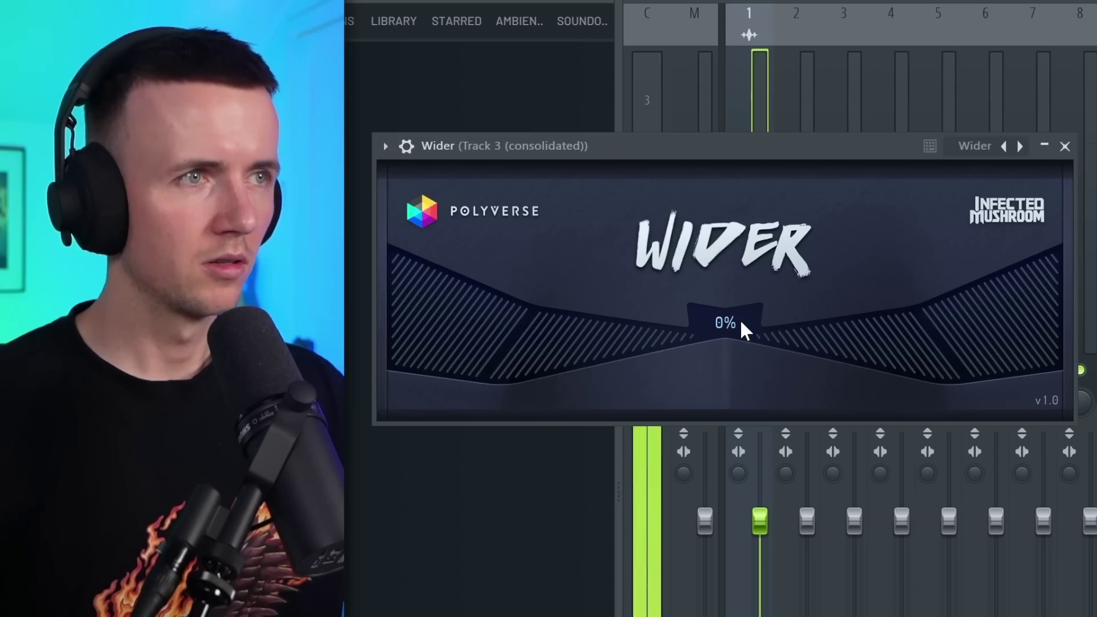
{"action": "mouse_move", "coordinate": [739, 322]}
{"action": "left_mouse_down"}
{"action": "mouse_move", "coordinate": [740, 294]}
{"action": "mouse_move", "coordinate": [737, 318]}
{"action": "left_mouse_up"}
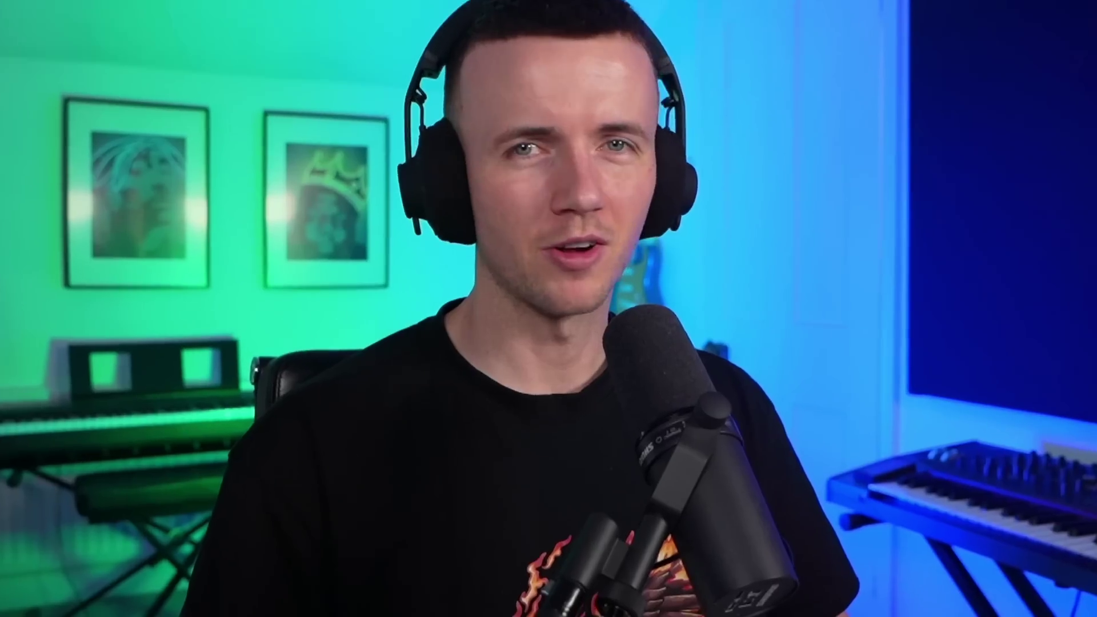
{"action": "left_click_drag", "start_coordinate": [404, 324], "coordinate": [409, 375]}
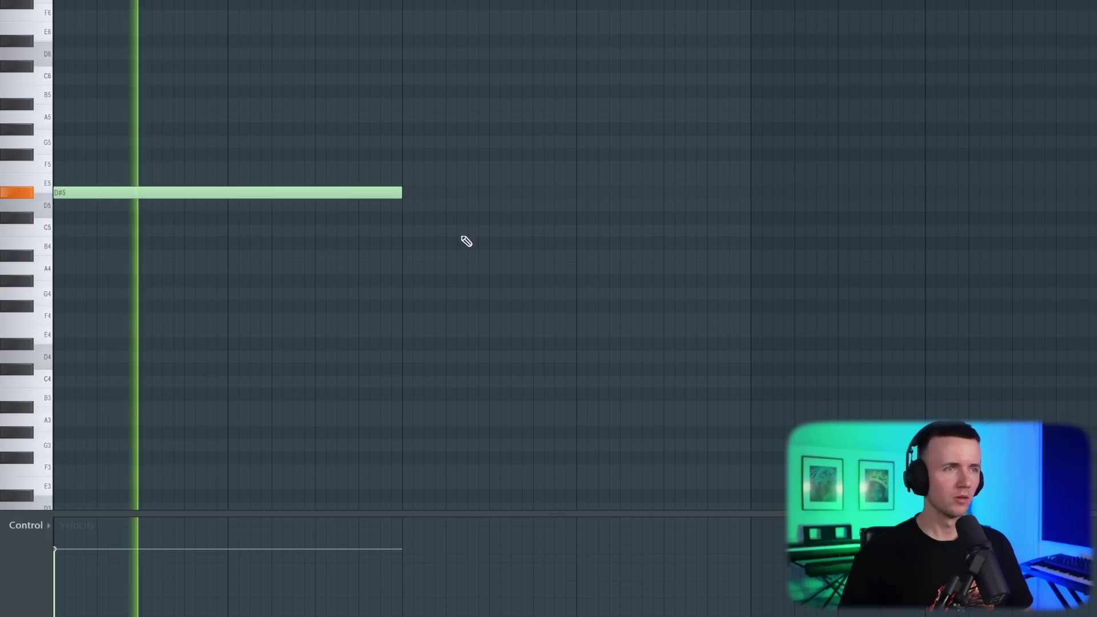
Step: Add a half-bar A#4 after the first D#5 and repeat the phrase at bar 3 without its closing A#4
{"action": "left_click", "coordinate": [315, 256]}
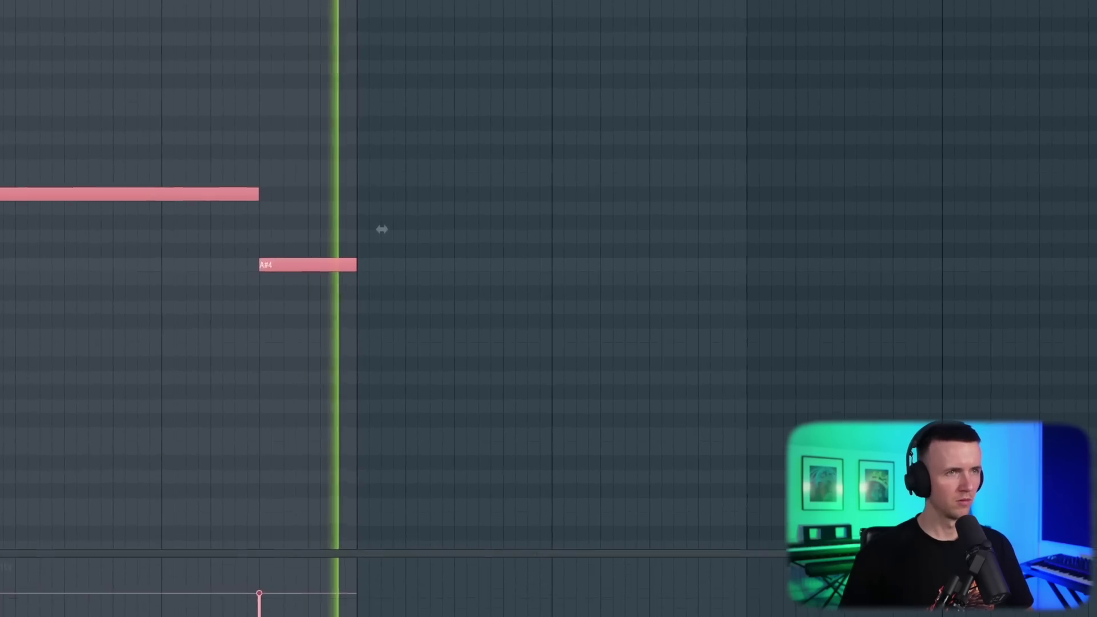
{"action": "key", "text": "ctrl+b"}
{"action": "key", "text": "ctrl+d"}
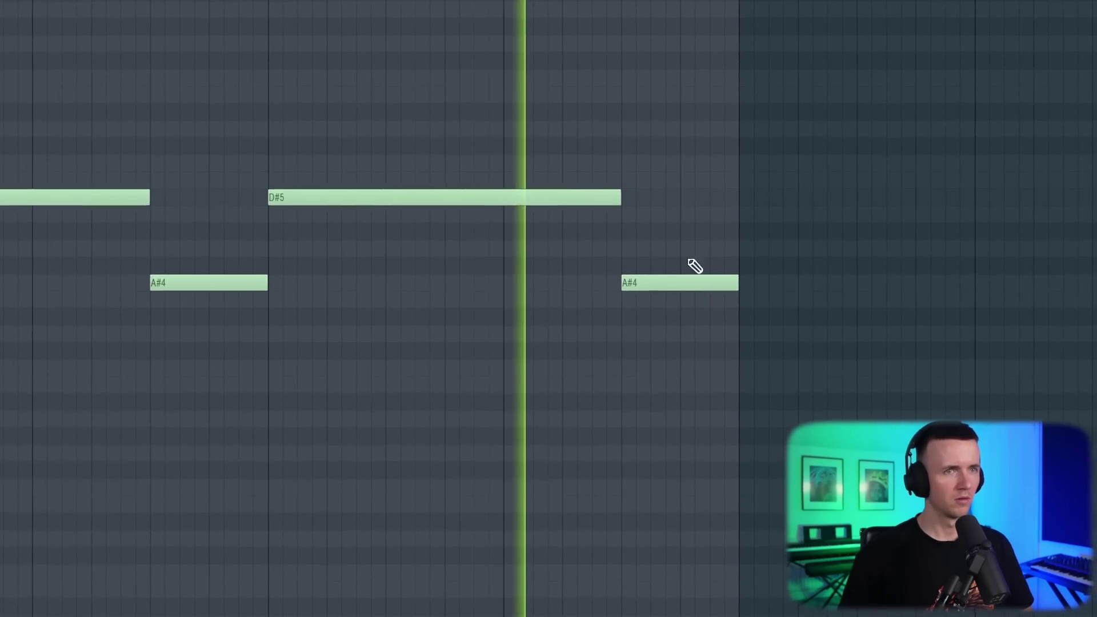
{"action": "right_click", "coordinate": [696, 283]}
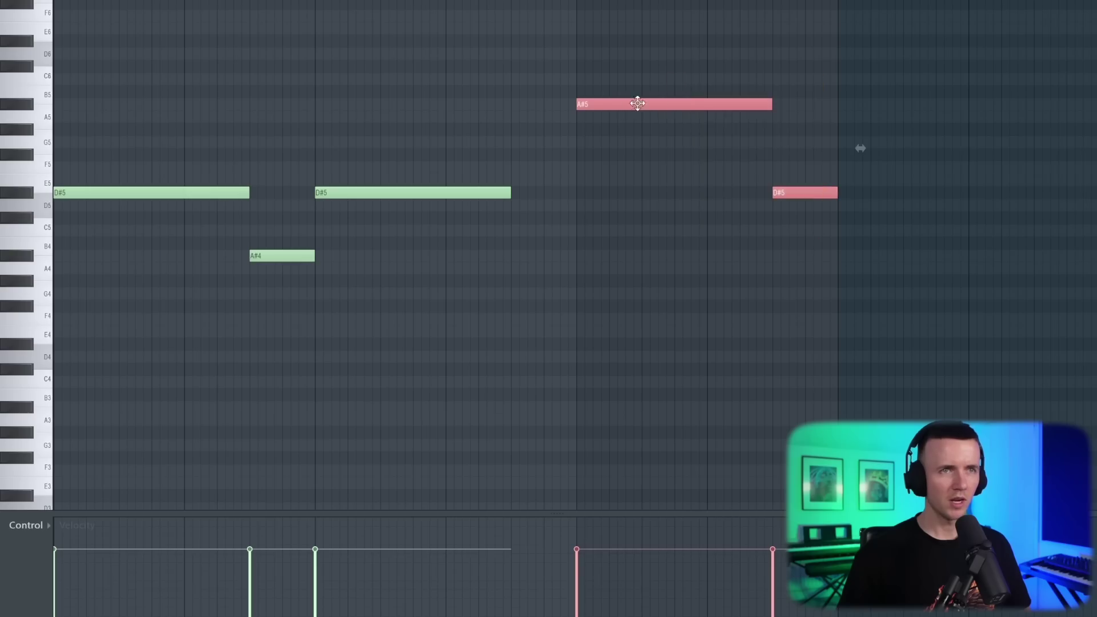
Step: Duplicate the A#5 and D#5 phrase from bar 5 to bar 7
{"action": "key", "text": "ctrl+b"}
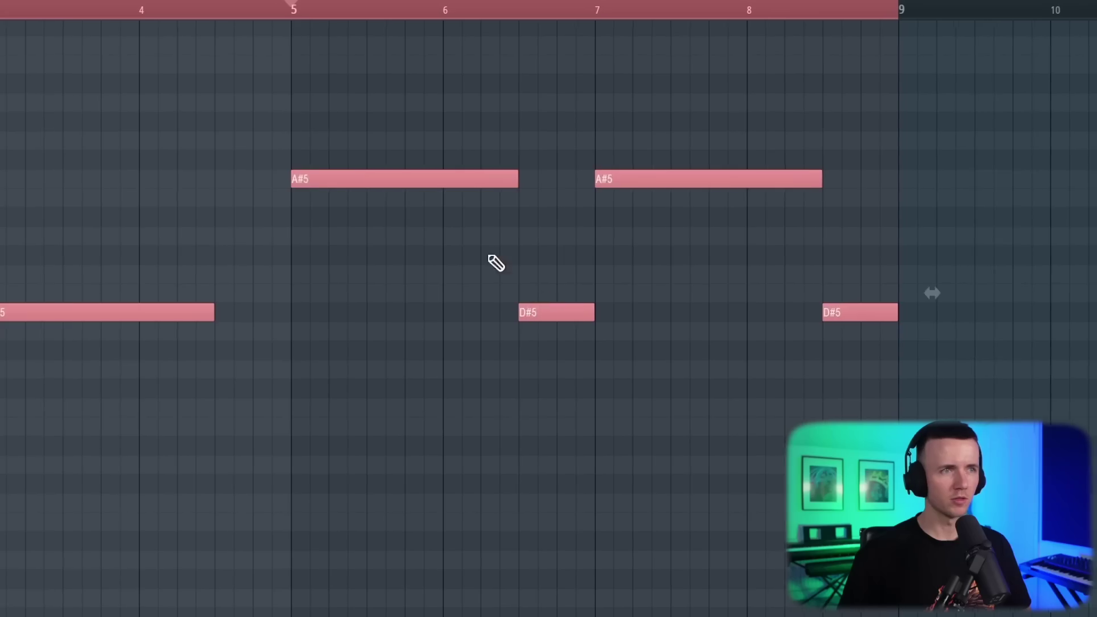
{"action": "key", "text": "ctrl+d"}
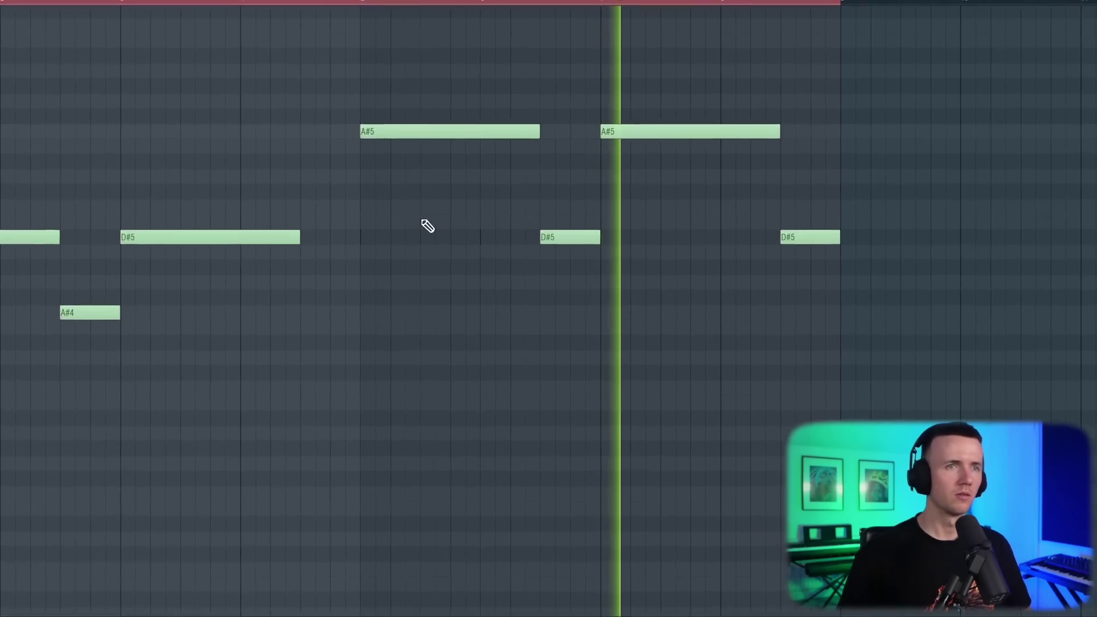
{"action": "key", "text": "ctrl+a"}
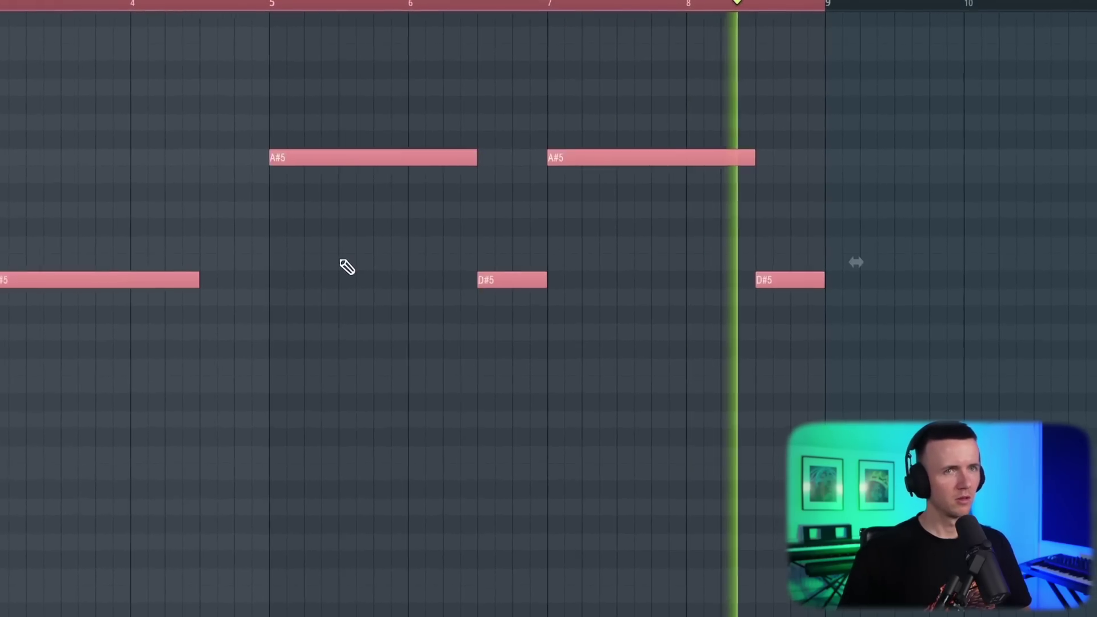
{"action": "key", "text": "ctrl+d"}
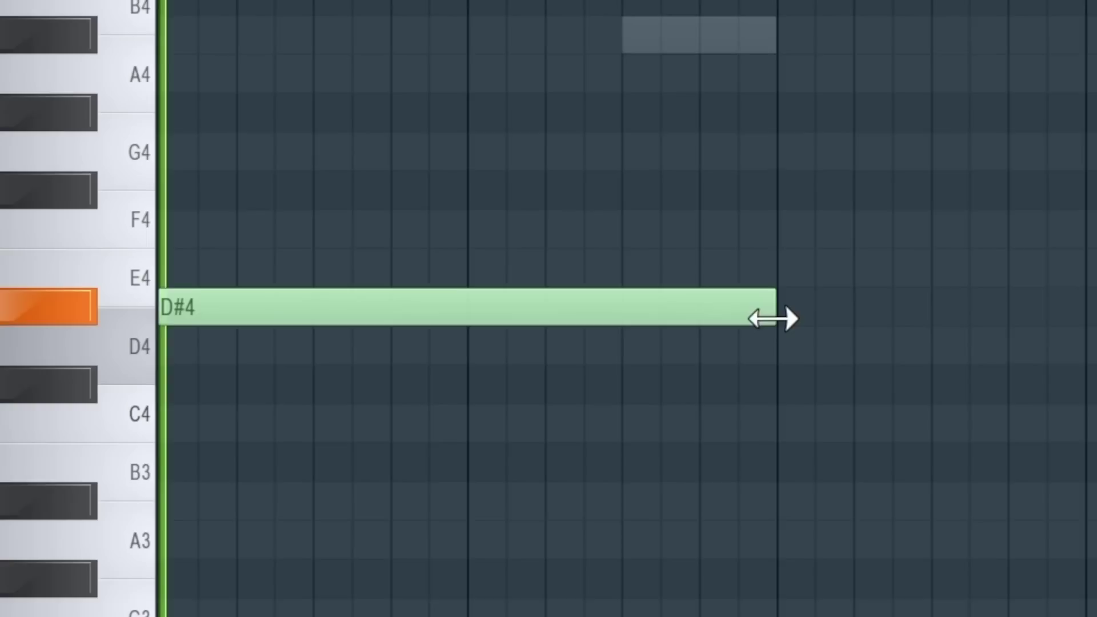
Step: Place drone notes at D#4 and A#5, and adjust the time selection to bar 5
{"action": "left_click", "coordinate": [671, 315]}
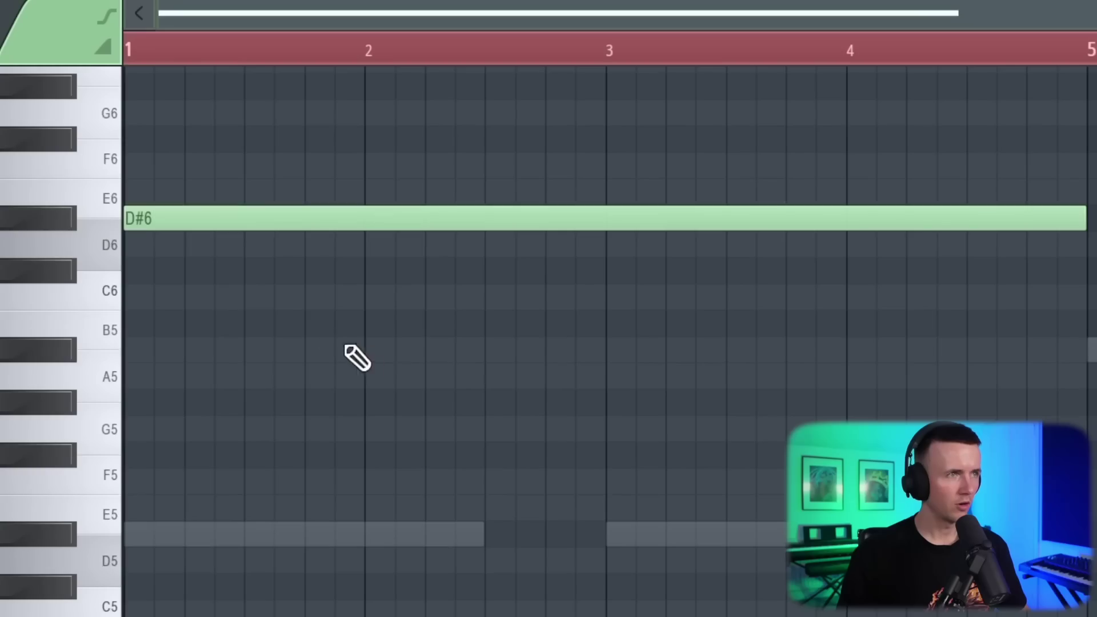
{"action": "left_click", "coordinate": [350, 350]}
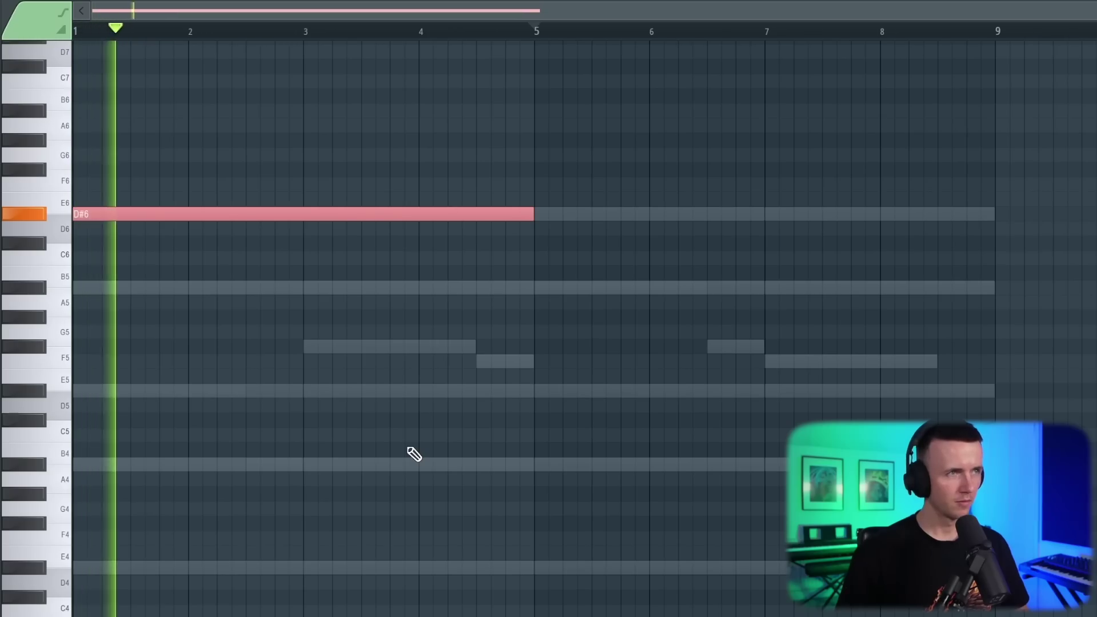
{"action": "key", "text": "ctrl+a"}
{"action": "left_click_drag", "start_coordinate": [896, 32], "coordinate": [535, 31]}
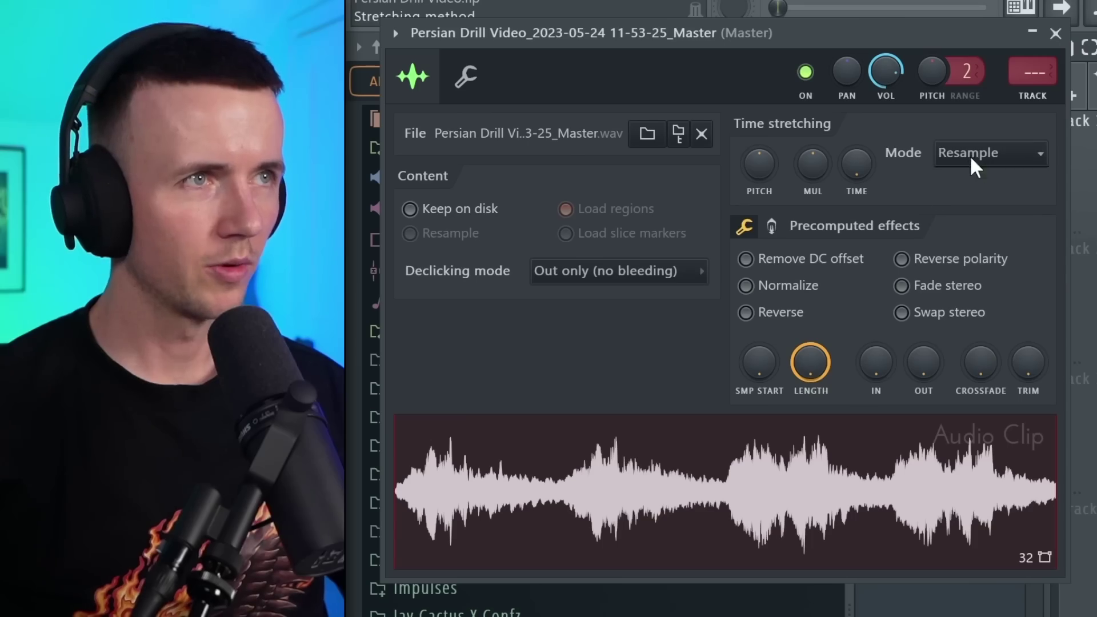
Step: Set the Persian Drill Video master clip's time stretching mode to Stretch and reverse the sample
{"action": "left_click", "coordinate": [971, 156]}
{"action": "left_click", "coordinate": [972, 215]}
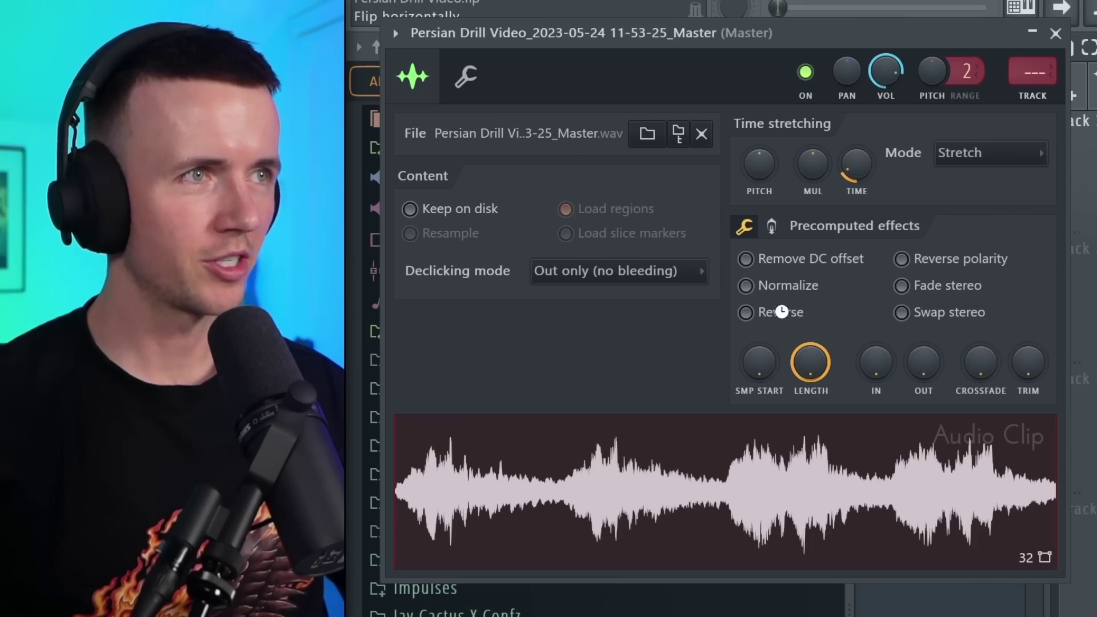
{"action": "left_click", "coordinate": [657, 274]}
{"action": "left_click", "coordinate": [633, 354]}
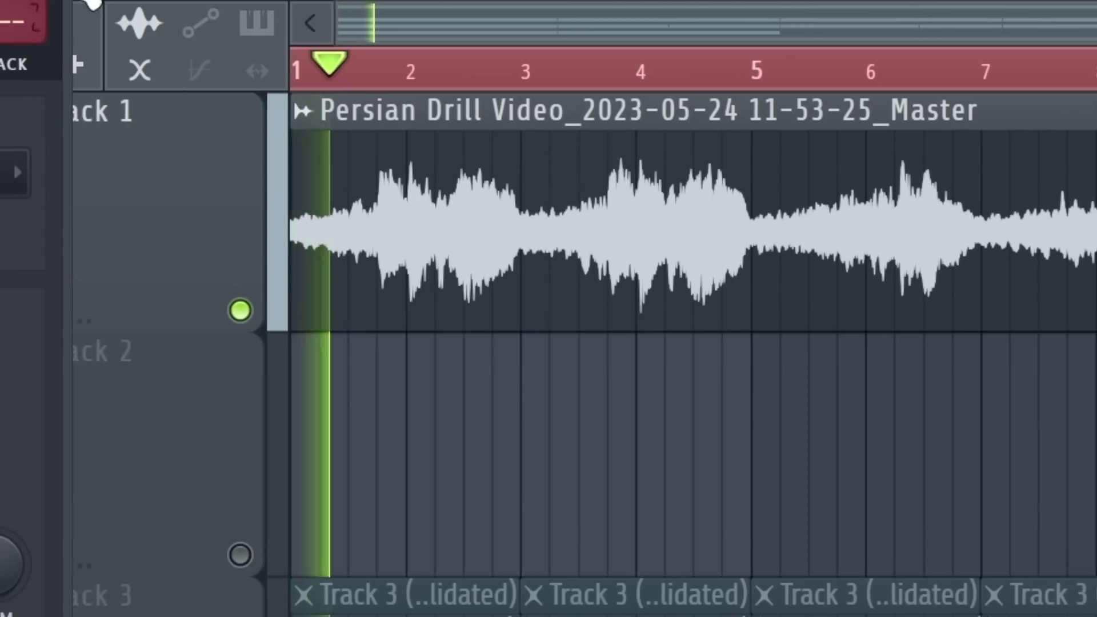
Step: Play back the reversed master clip on Track 1 and review its audio clip settings
{"action": "scroll", "coordinate": [222, 380], "scroll_direction": "up", "scroll_amount": 4}
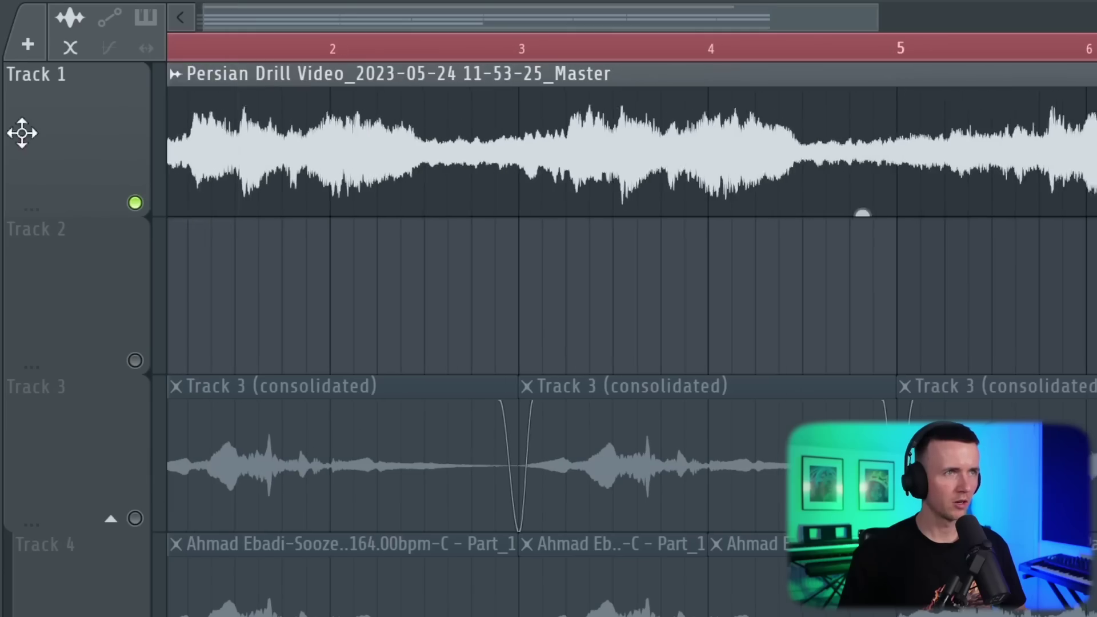
{"action": "key", "text": "space"}
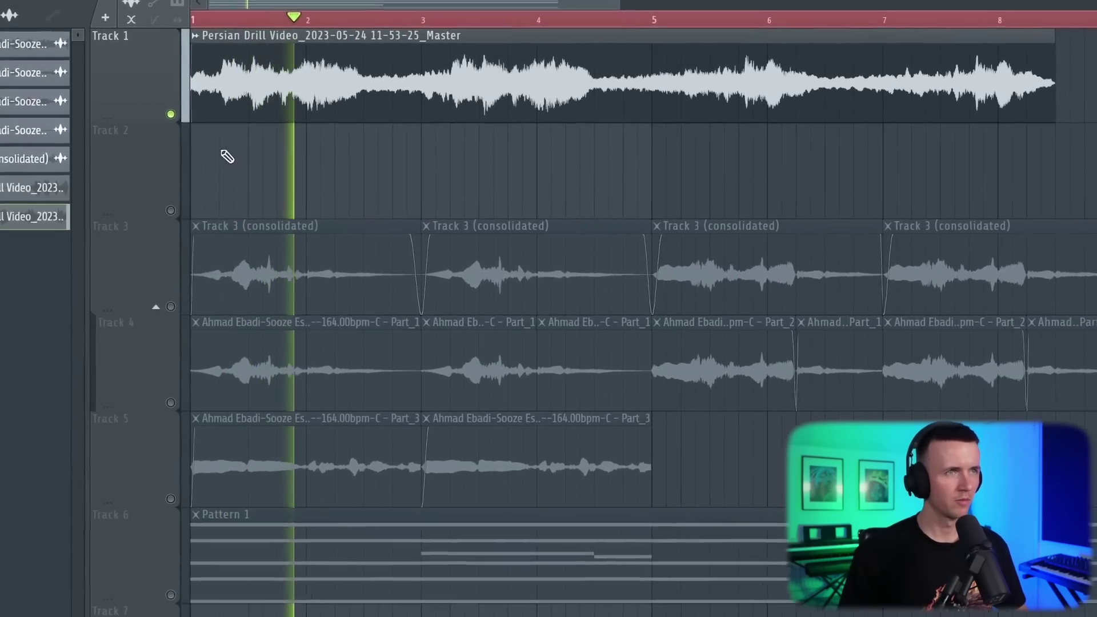
{"action": "key", "text": "space"}
{"action": "double_click", "coordinate": [229, 103]}
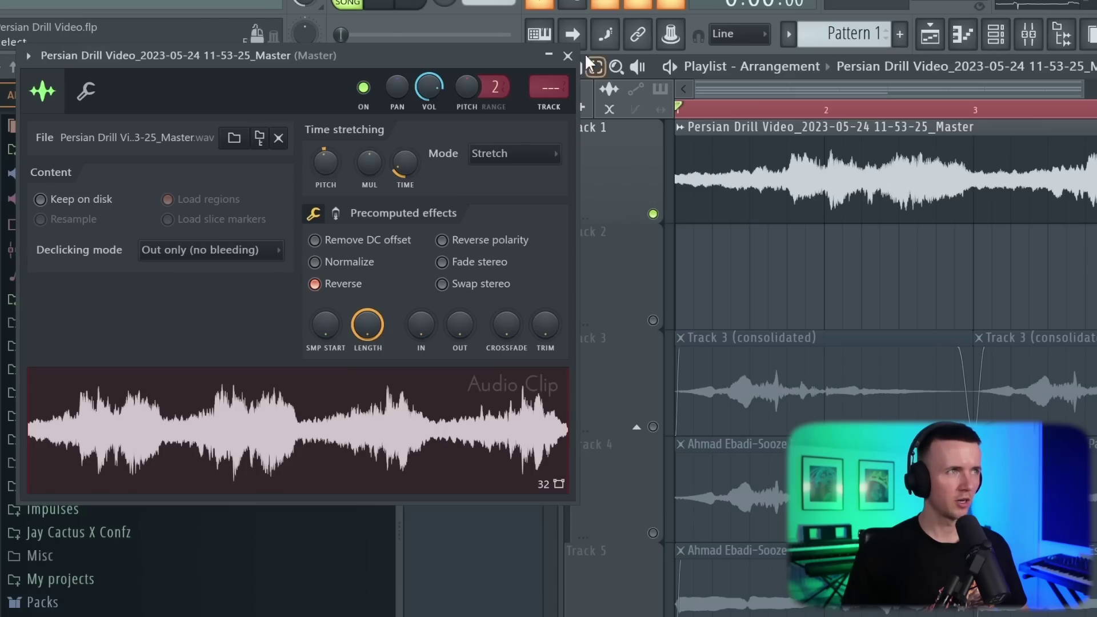
{"action": "left_click", "coordinate": [568, 55]}
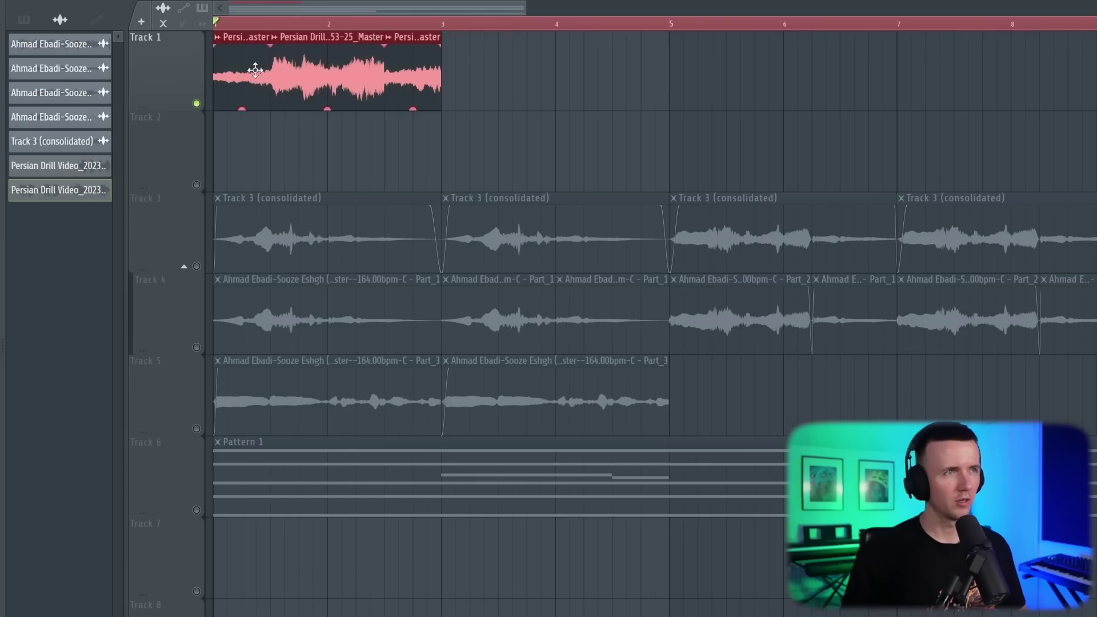
Step: Copy the selected two-bar group of master clip chops on Track 1 to bar 3
{"action": "left_click_drag", "start_coordinate": [255, 66], "coordinate": [480, 59]}
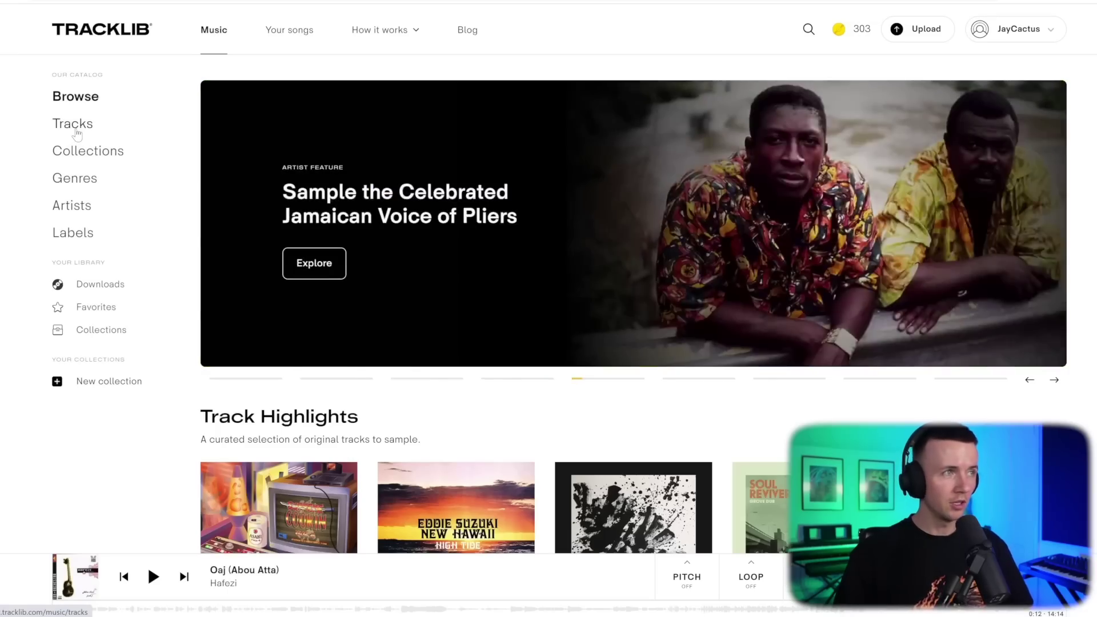
Step: In Tracklib, search the track catalogue for "persian" and preview a section further into Sooze Eshgh (Homayoun)
{"action": "left_click", "coordinate": [74, 136]}
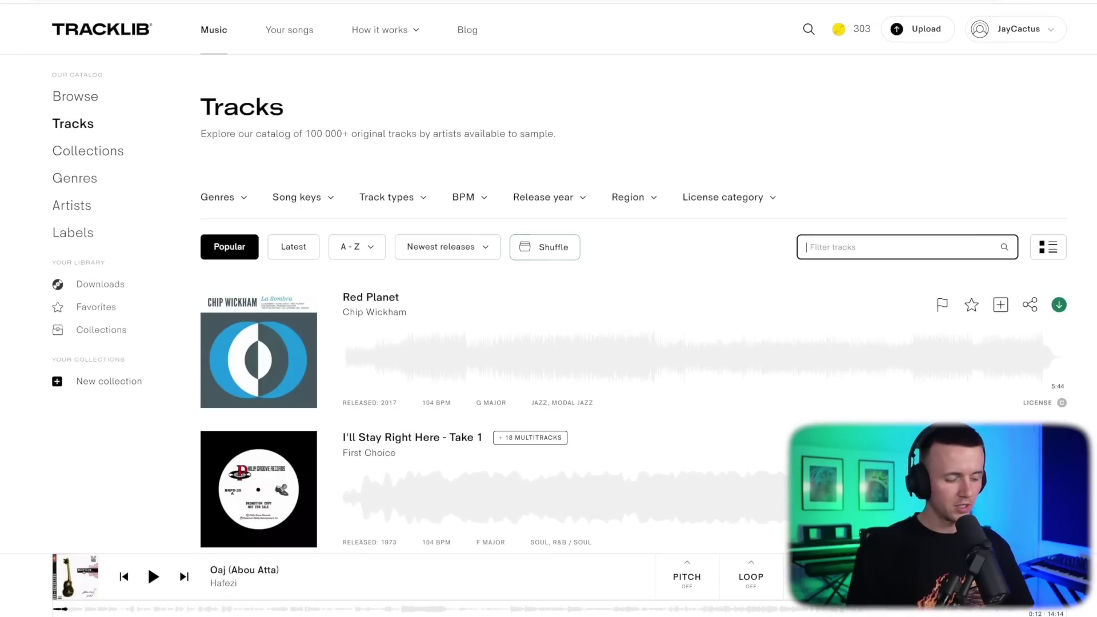
{"action": "type", "text": "persian"}
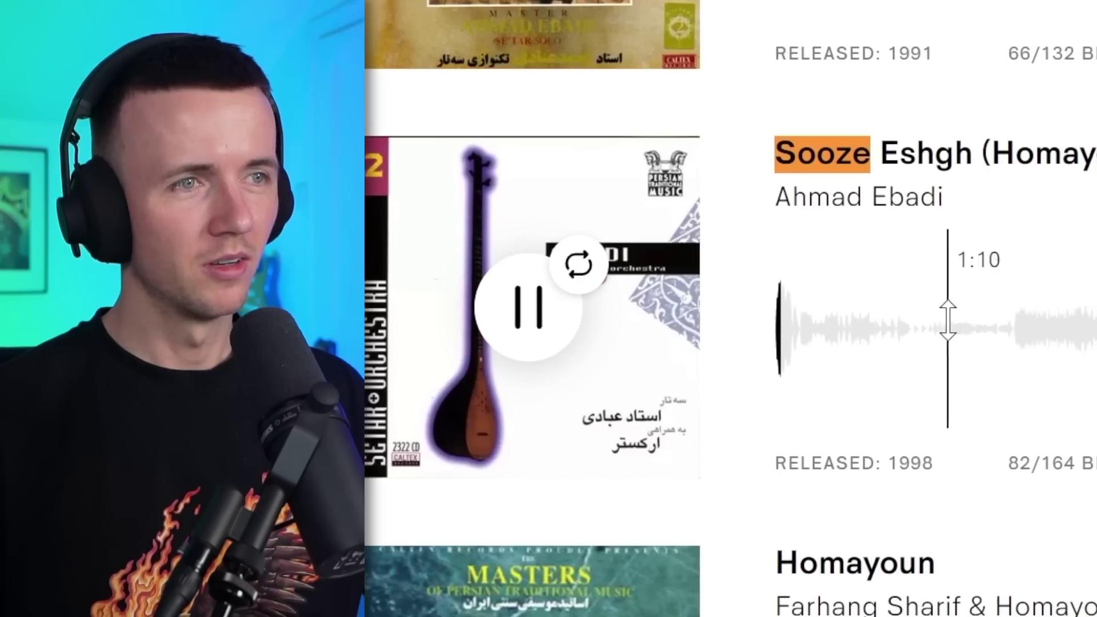
{"action": "left_click", "coordinate": [992, 321]}
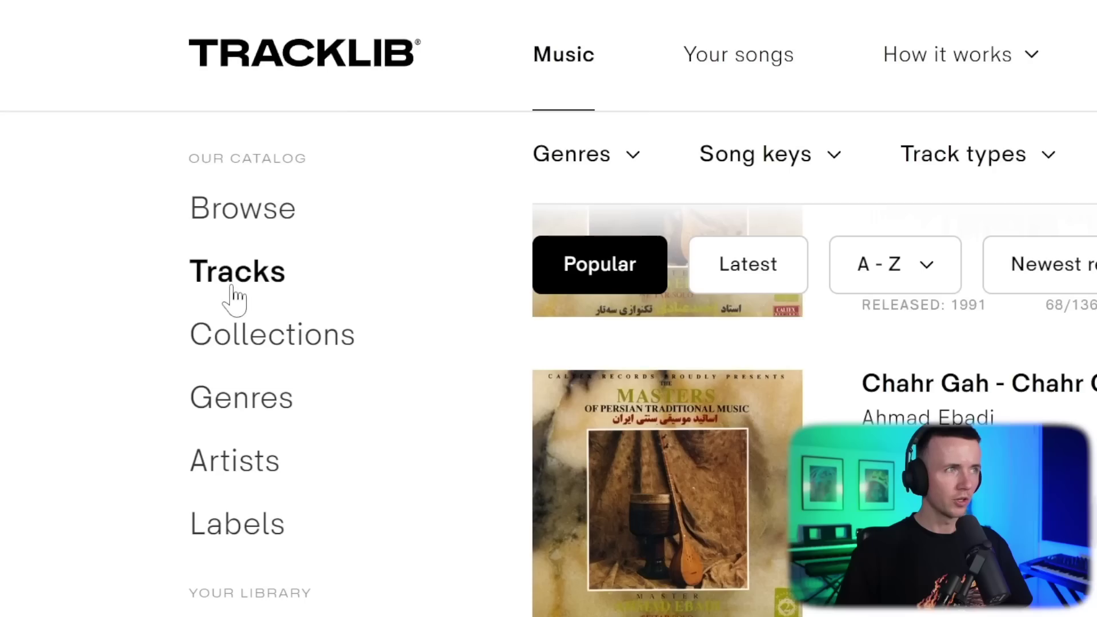
Step: Look through the Tracklib track filters, including genres, song keys, BPM and release year
{"action": "left_click", "coordinate": [622, 166]}
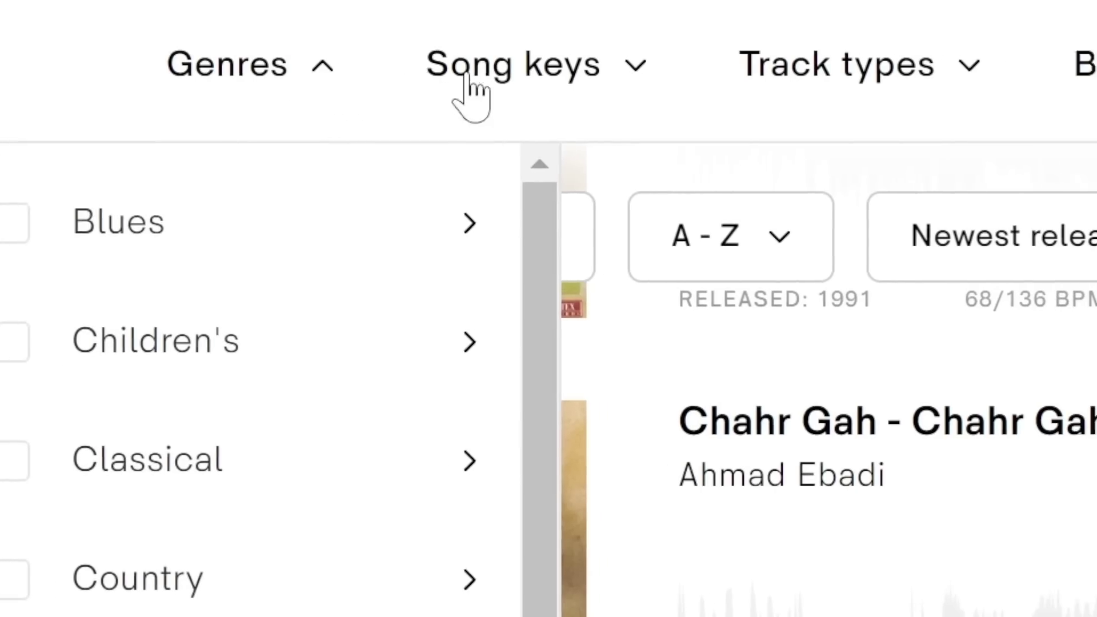
{"action": "left_click", "coordinate": [802, 163]}
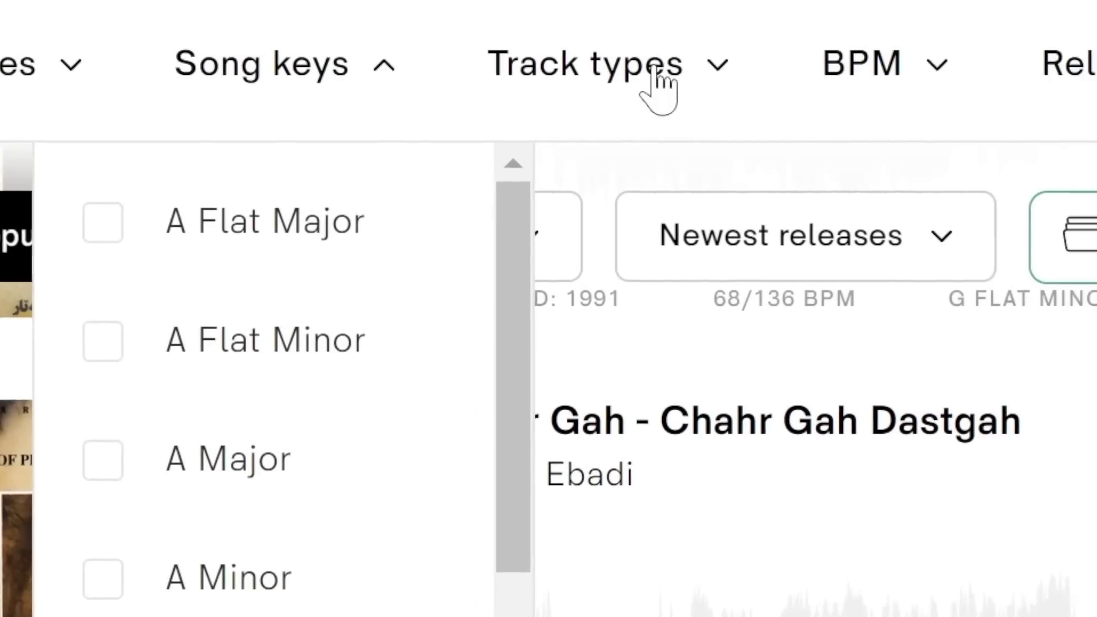
{"action": "left_click", "coordinate": [883, 65]}
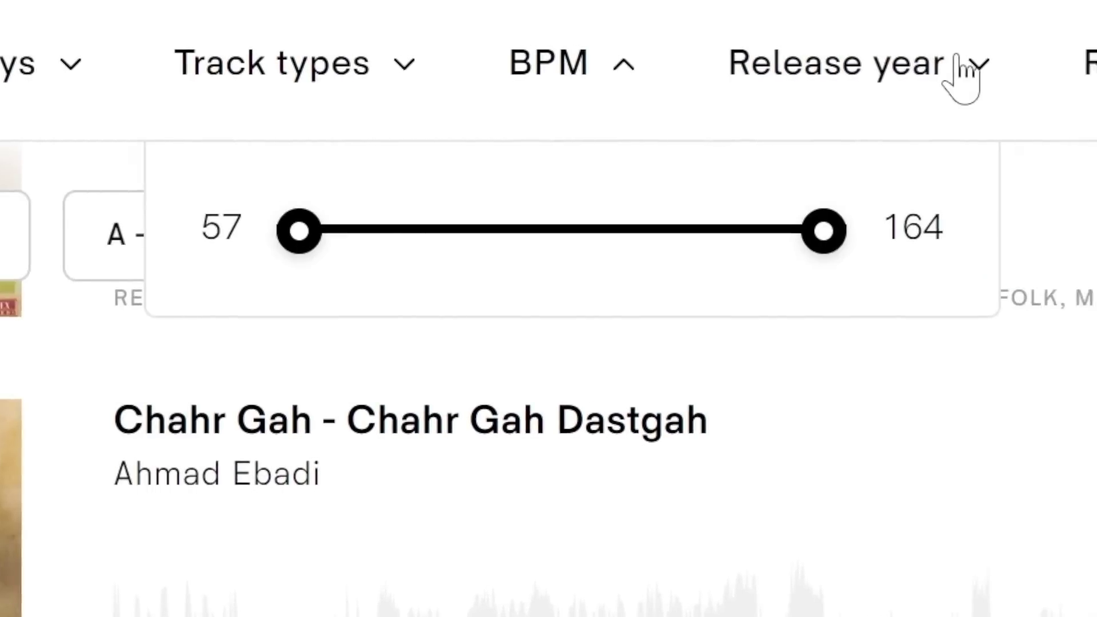
{"action": "left_click", "coordinate": [957, 71]}
{"action": "left_click", "coordinate": [906, 66]}
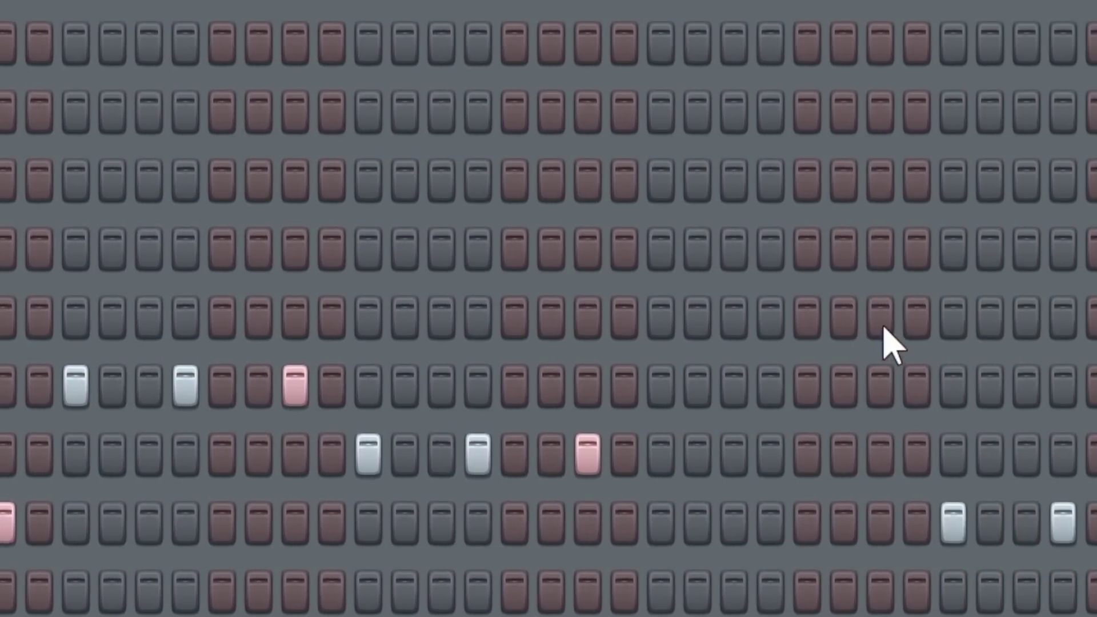
Step: In FL Studio, edit the step sequencer hits and move the E5 note near the pattern's start up to F5
{"action": "left_click", "coordinate": [796, 317]}
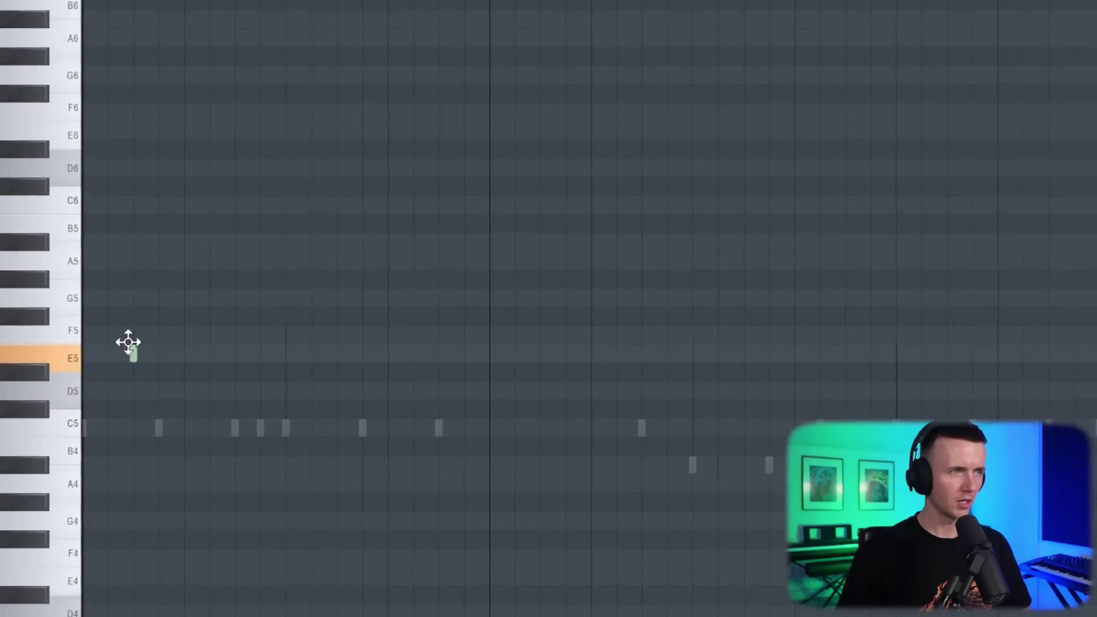
{"action": "left_click_drag", "start_coordinate": [128, 342], "coordinate": [129, 334]}
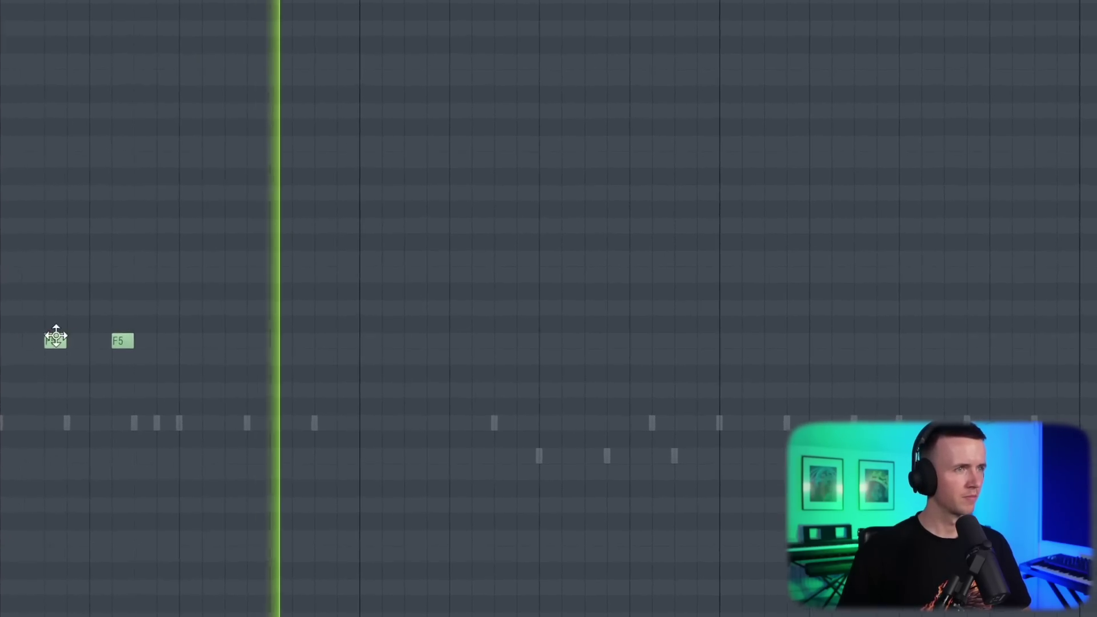
Step: Place another F5 note on the following beat, after the two F5 notes at the pattern's start
{"action": "left_click_drag", "start_coordinate": [55, 336], "coordinate": [369, 338]}
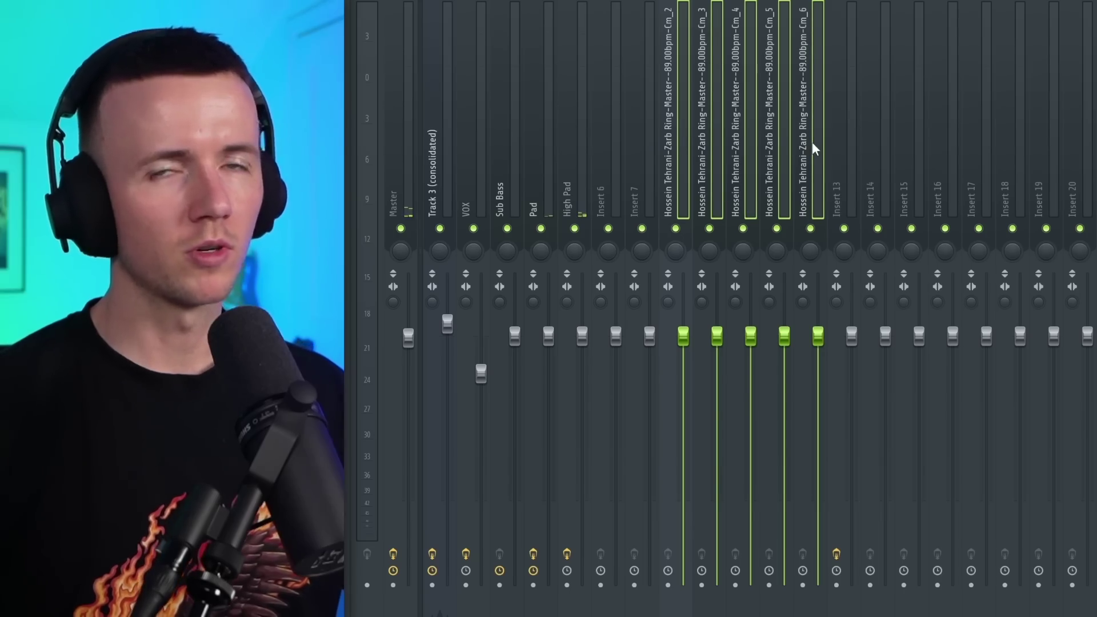
Step: Select mixer Insert 13 beside the Hossein Tehrani percussion tracks and lower its HalfTime mix to about 19%
{"action": "left_click", "coordinate": [835, 150]}
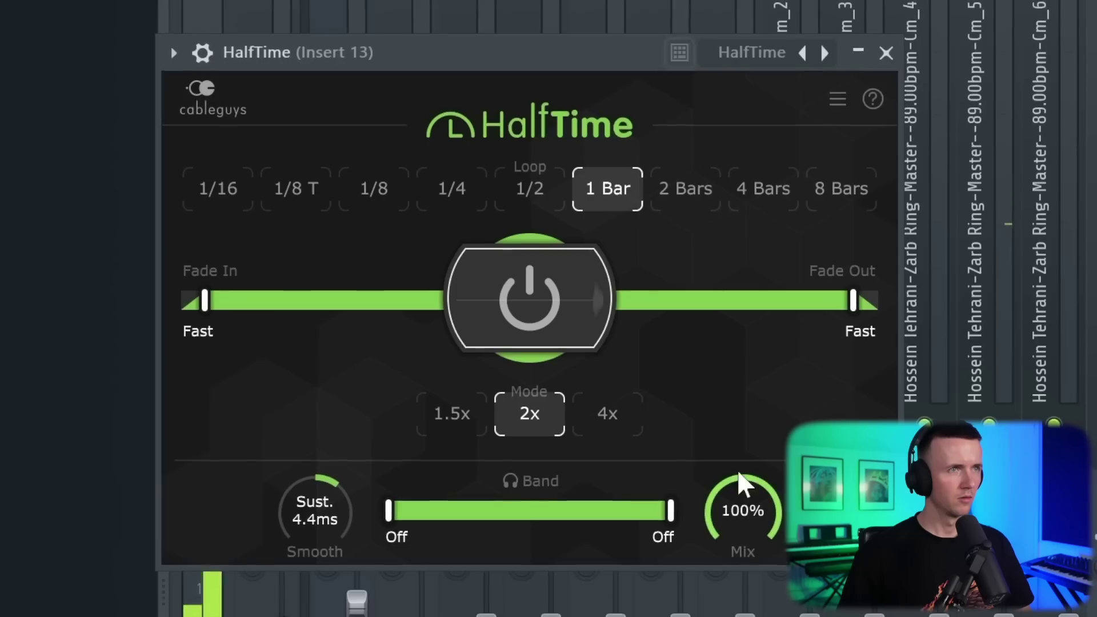
{"action": "mouse_move", "coordinate": [740, 506]}
{"action": "left_mouse_down"}
{"action": "mouse_move", "coordinate": [749, 514]}
{"action": "mouse_move", "coordinate": [734, 496]}
{"action": "left_mouse_up"}
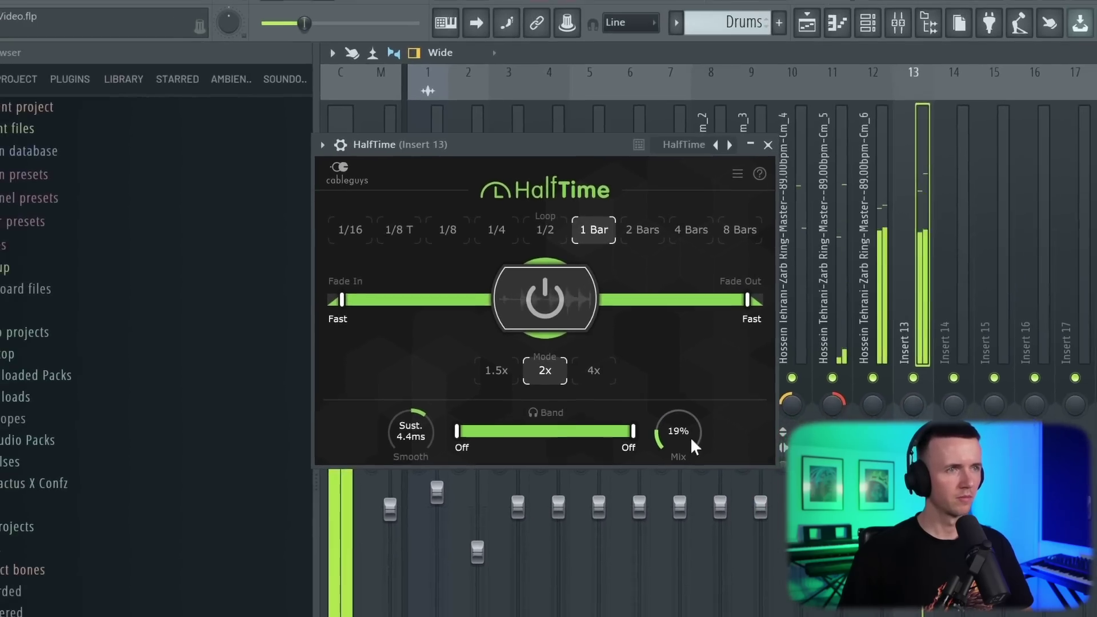
{"action": "left_click_drag", "start_coordinate": [691, 444], "coordinate": [691, 449]}
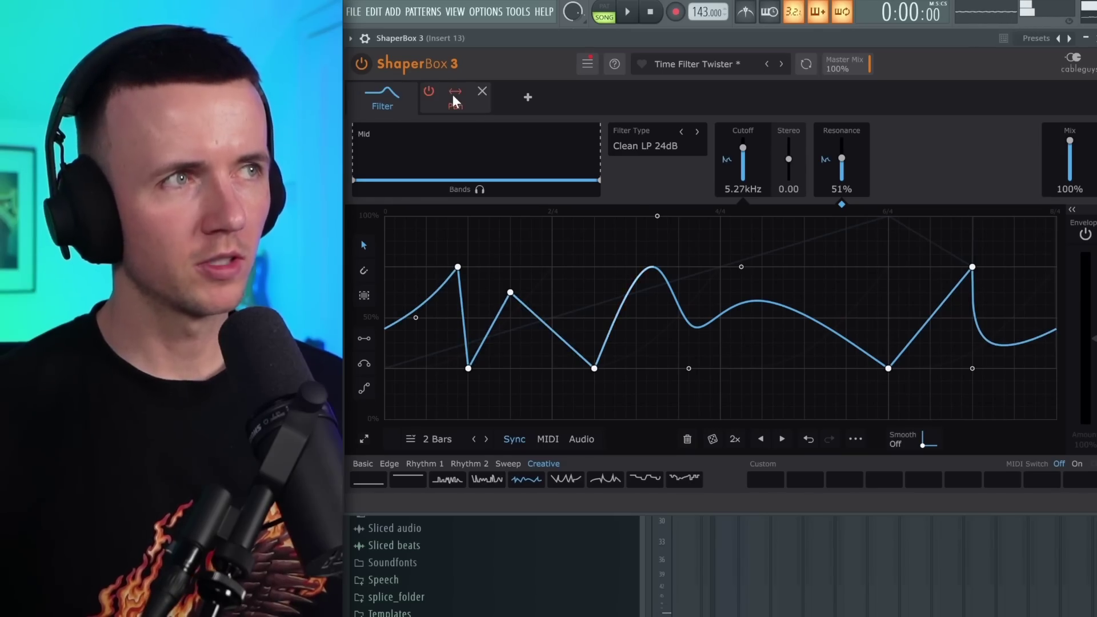
Step: Show the Pan shaper of the Time Filter Twister preset in ShaperBox 3 on Insert 13 and play the song
{"action": "left_click", "coordinate": [455, 100]}
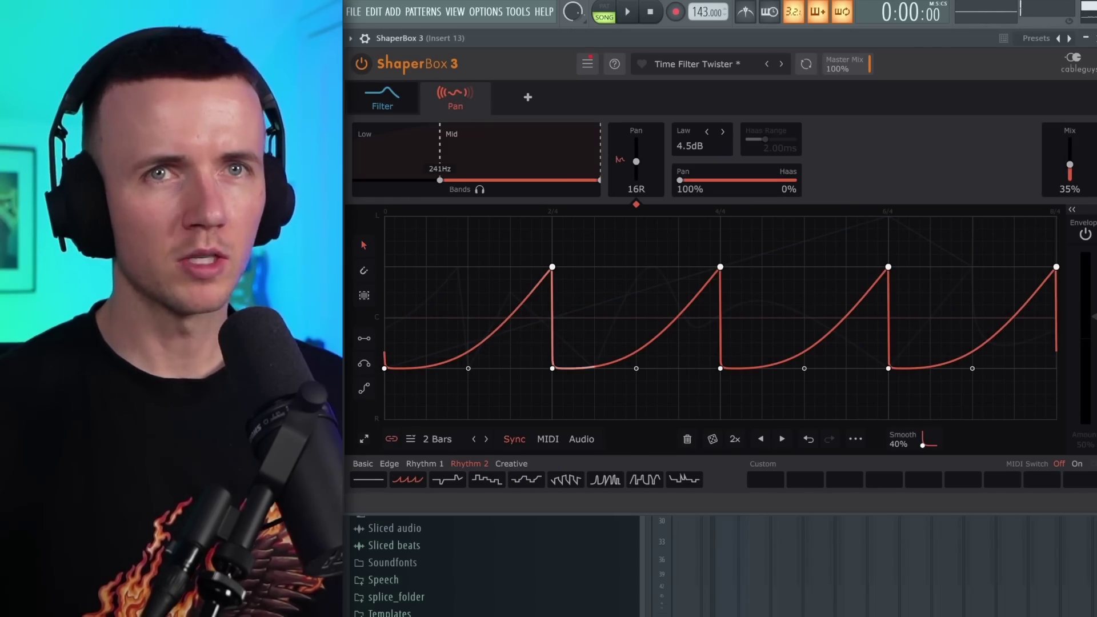
{"action": "key", "text": "space"}
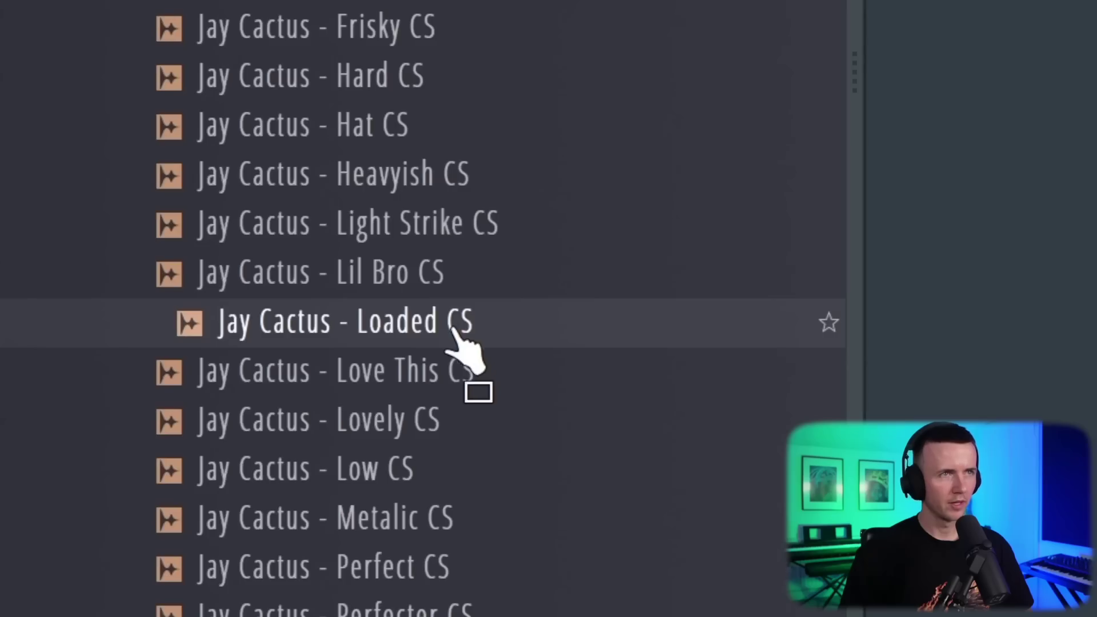
Step: Add the Jay Cactus - Loaded CS sample to the channel rack and program hits on steps 1, 4 and 7
{"action": "mouse_move", "coordinate": [455, 348]}
{"action": "left_mouse_down"}
{"action": "mouse_move", "coordinate": [480, 147]}
{"action": "mouse_move", "coordinate": [478, 183]}
{"action": "mouse_move", "coordinate": [549, 475]}
{"action": "left_mouse_up"}
{"action": "left_click", "coordinate": [703, 471]}
{"action": "left_click", "coordinate": [812, 471]}
{"action": "left_click", "coordinate": [922, 472]}
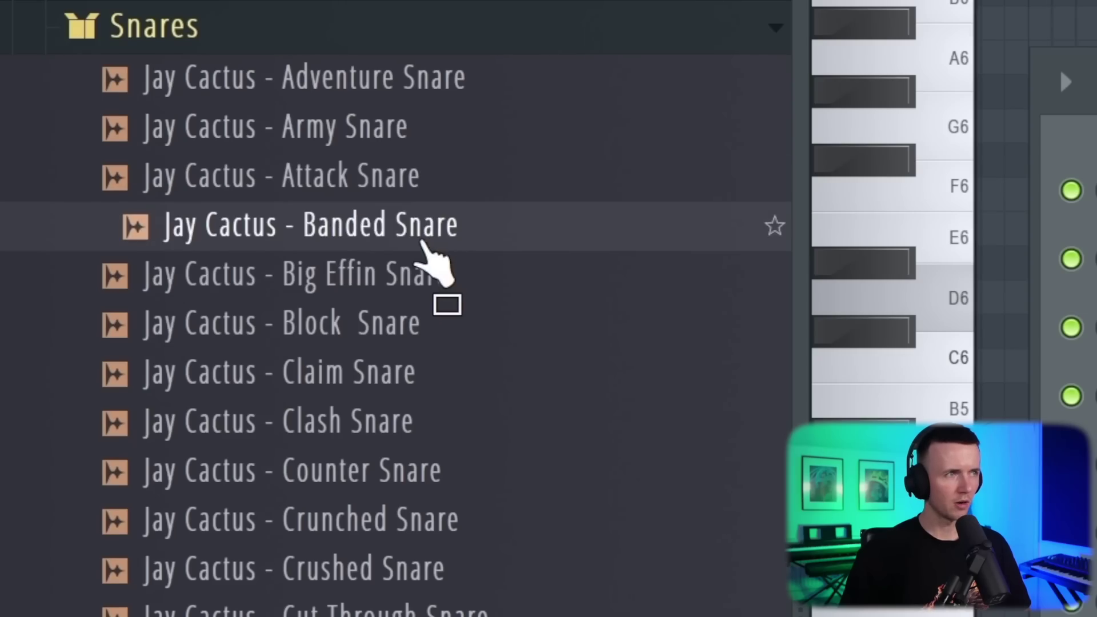
Step: Add the Jay Cactus - Banded Snare sample with hits on steps 9, 23, 41 and onward, and add the Hat CS sample below it
{"action": "left_click_drag", "start_coordinate": [422, 296], "coordinate": [735, 502]}
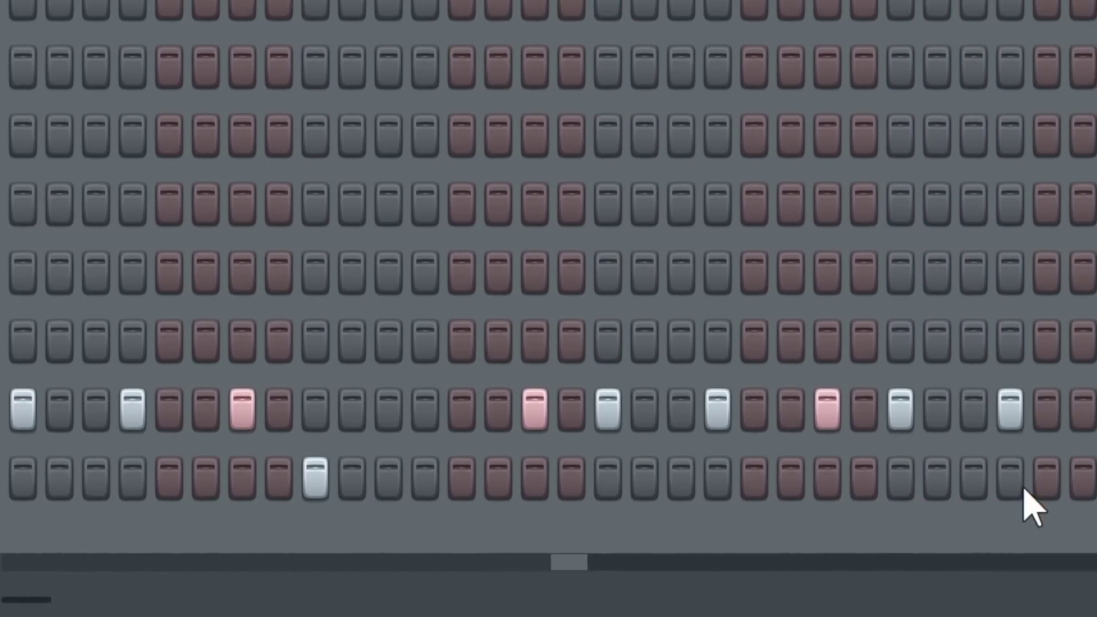
{"action": "left_click", "coordinate": [827, 481]}
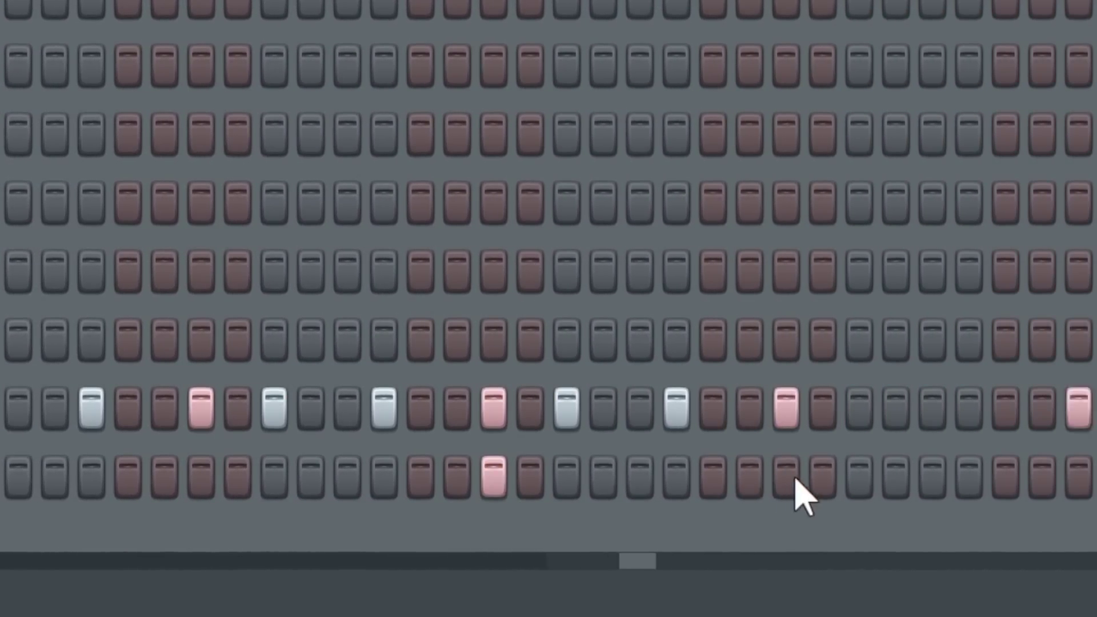
{"action": "left_click", "coordinate": [706, 479]}
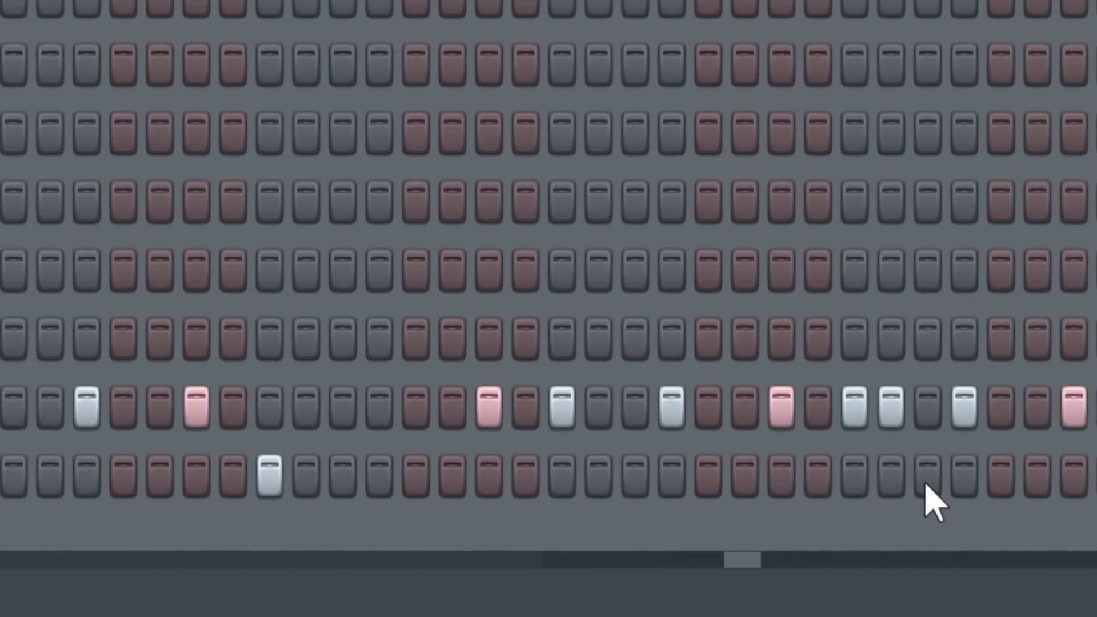
{"action": "left_click", "coordinate": [926, 481]}
{"action": "left_click", "coordinate": [876, 476]}
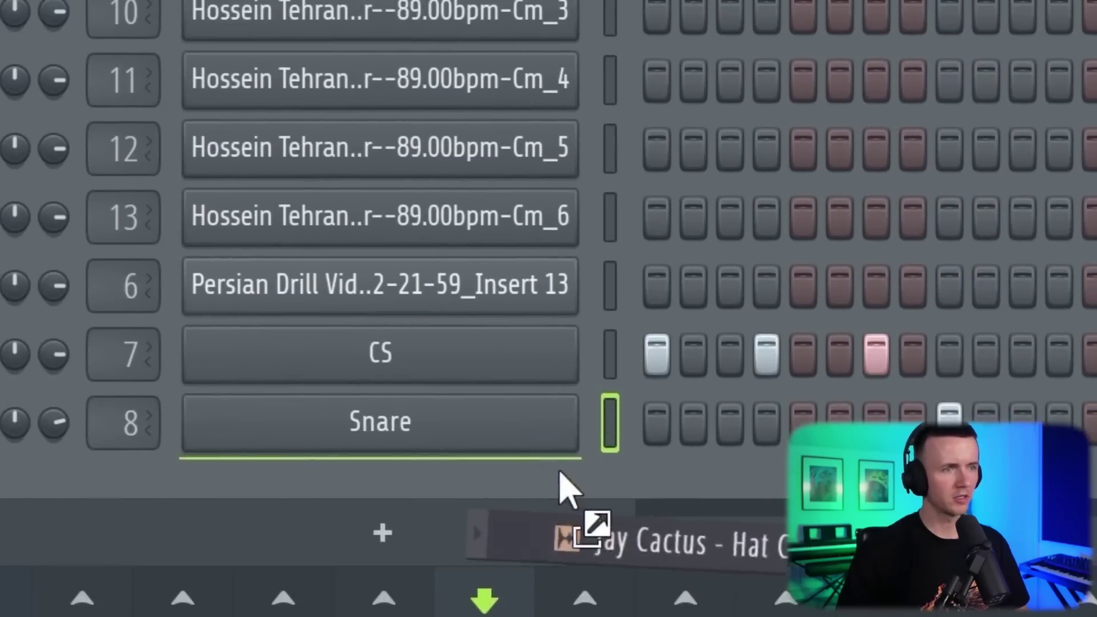
{"action": "left_click_drag", "start_coordinate": [563, 488], "coordinate": [991, 526]}
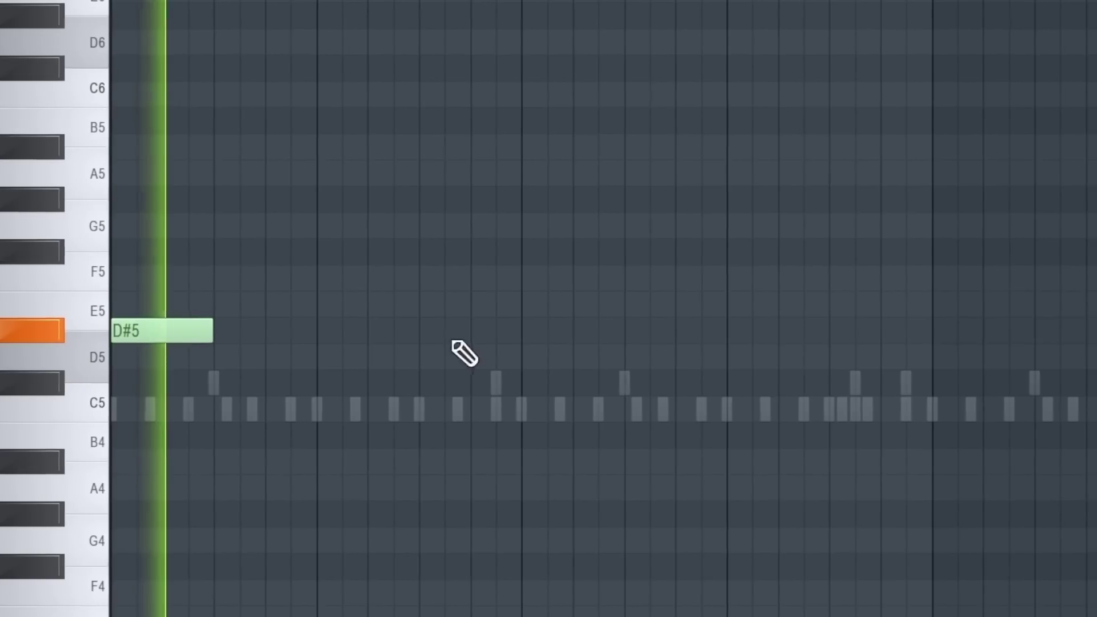
Step: Extend the 808 line with further D#5 notes on the main beats and a pair of short A#5 notes before a D#5
{"action": "left_click", "coordinate": [509, 331]}
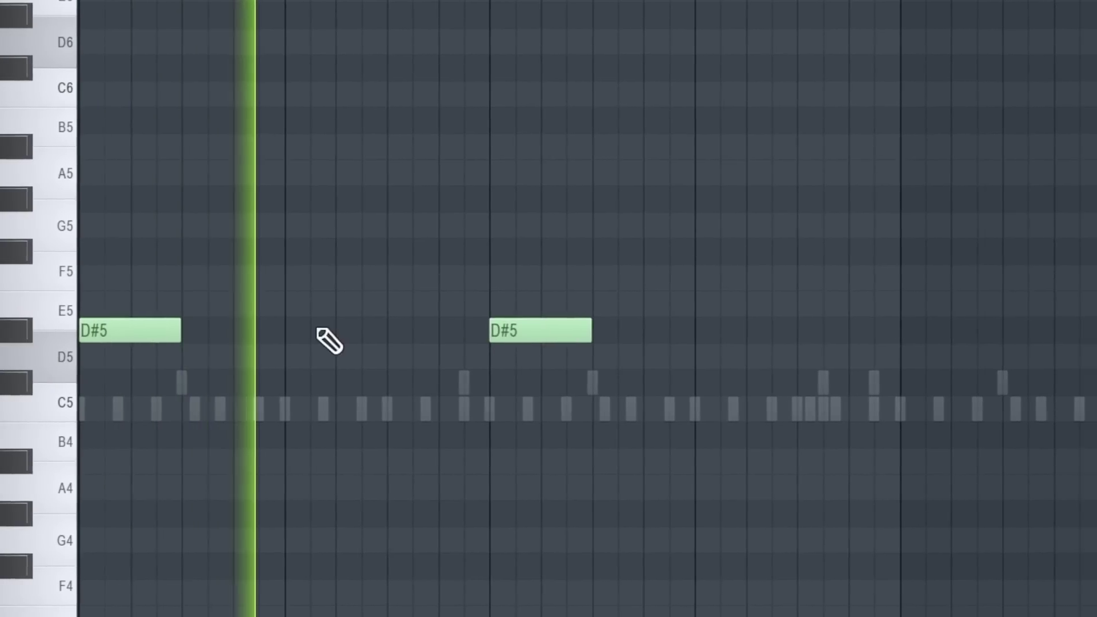
{"action": "left_click", "coordinate": [410, 332]}
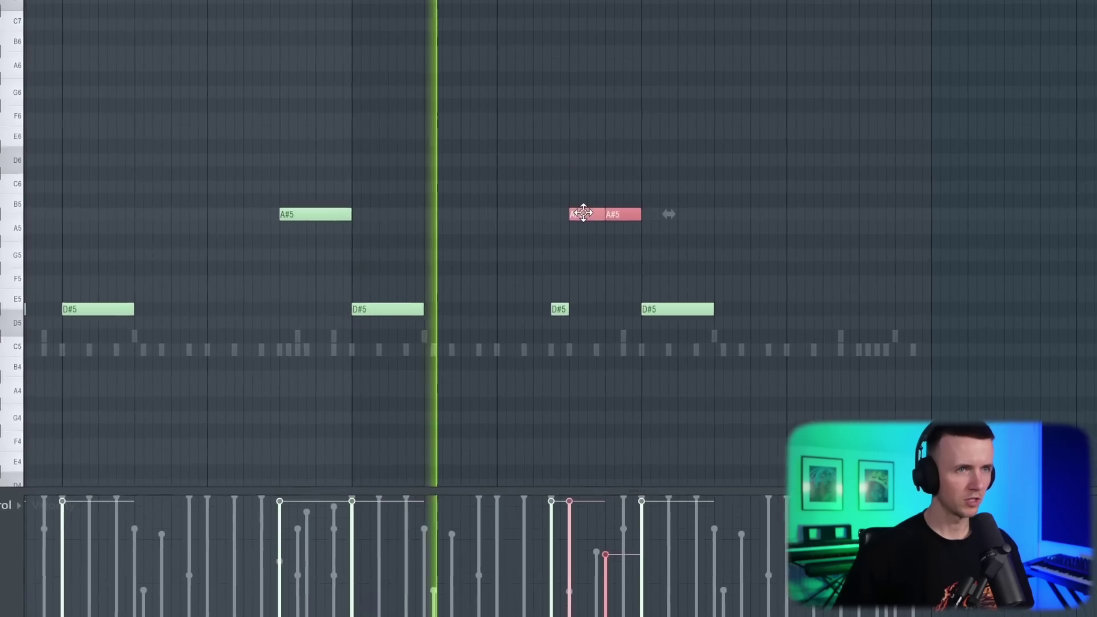
{"action": "left_click", "coordinate": [576, 194]}
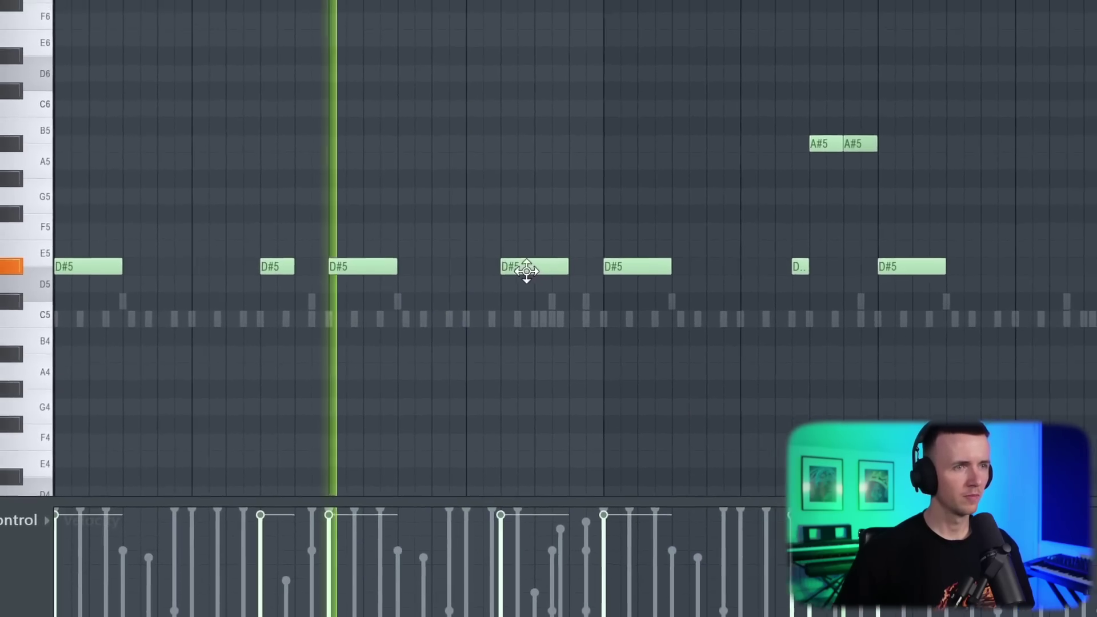
Step: Turn the D#5 at the end of the second 808 bar into a three-note D#5 roll with rising velocities
{"action": "left_click", "coordinate": [607, 251]}
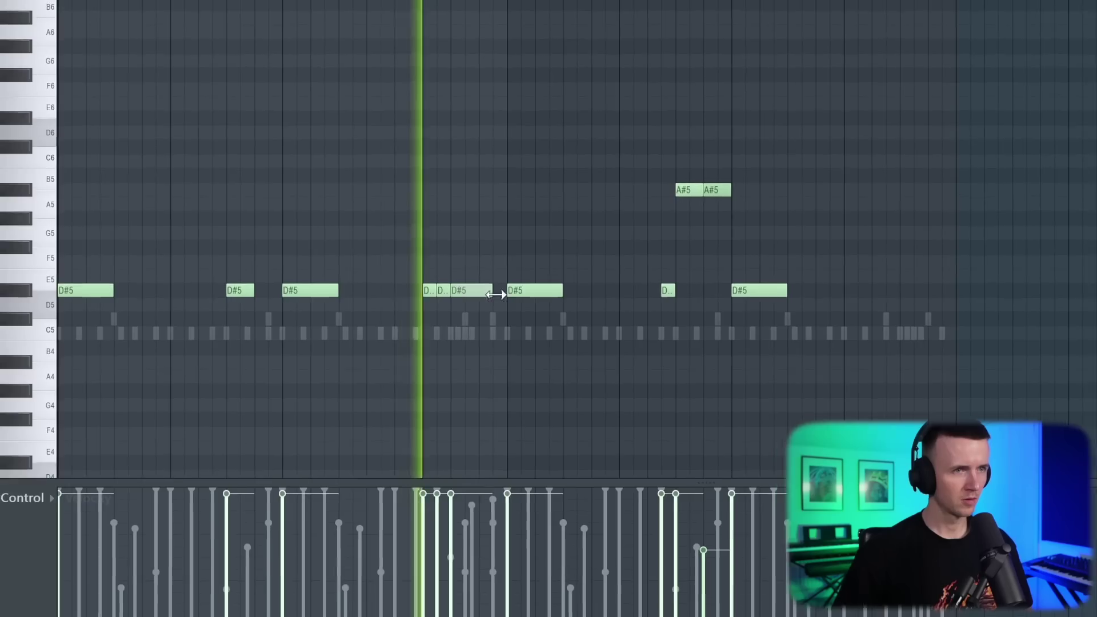
{"action": "left_click_drag", "start_coordinate": [517, 281], "coordinate": [548, 280]}
{"action": "left_click_drag", "start_coordinate": [398, 565], "coordinate": [413, 536]}
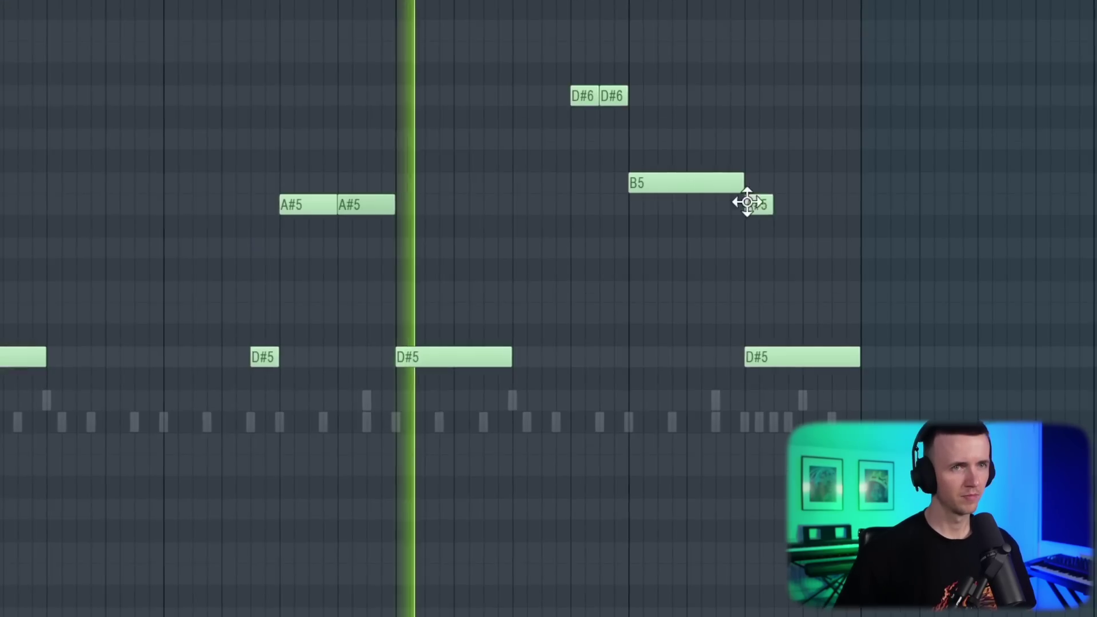
Step: Remove the last D#5 of the 808 phrase and place an A#5 there directly after the B5
{"action": "right_click", "coordinate": [788, 360]}
{"action": "left_click", "coordinate": [792, 211]}
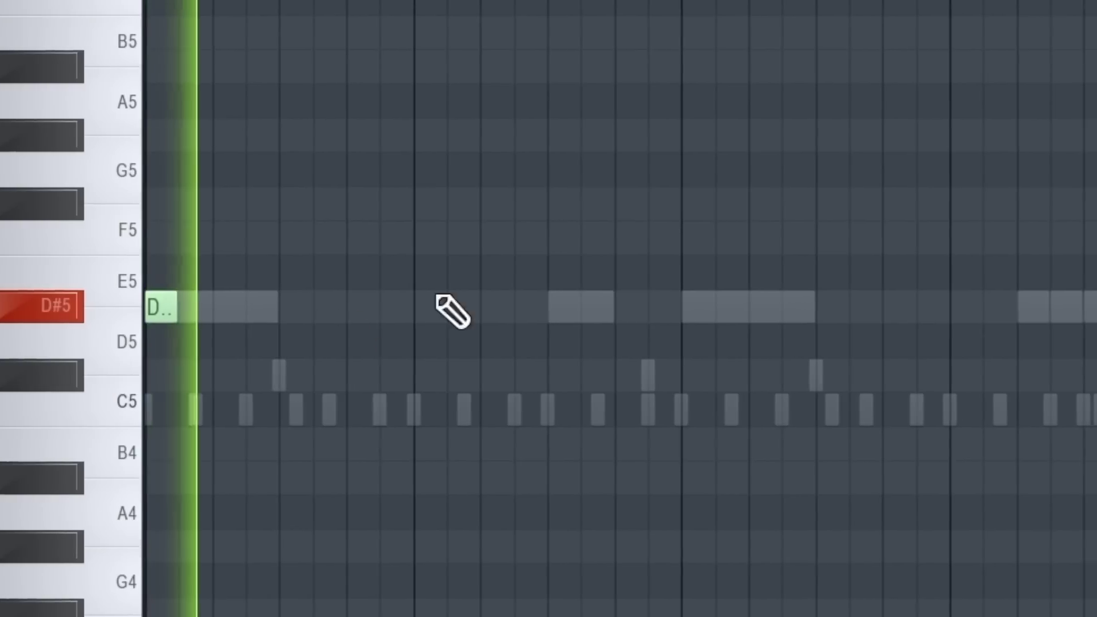
Step: Place short D#5 kick notes at the starts of the 808 notes, including one on the three-note roll
{"action": "left_click", "coordinate": [551, 307]}
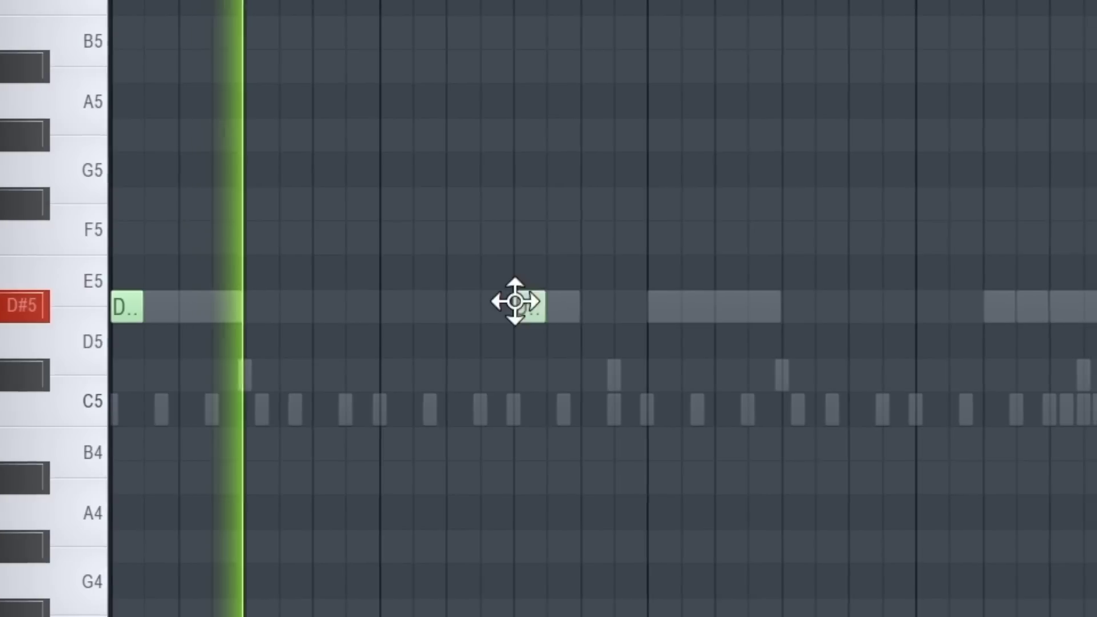
{"action": "left_click", "coordinate": [513, 308]}
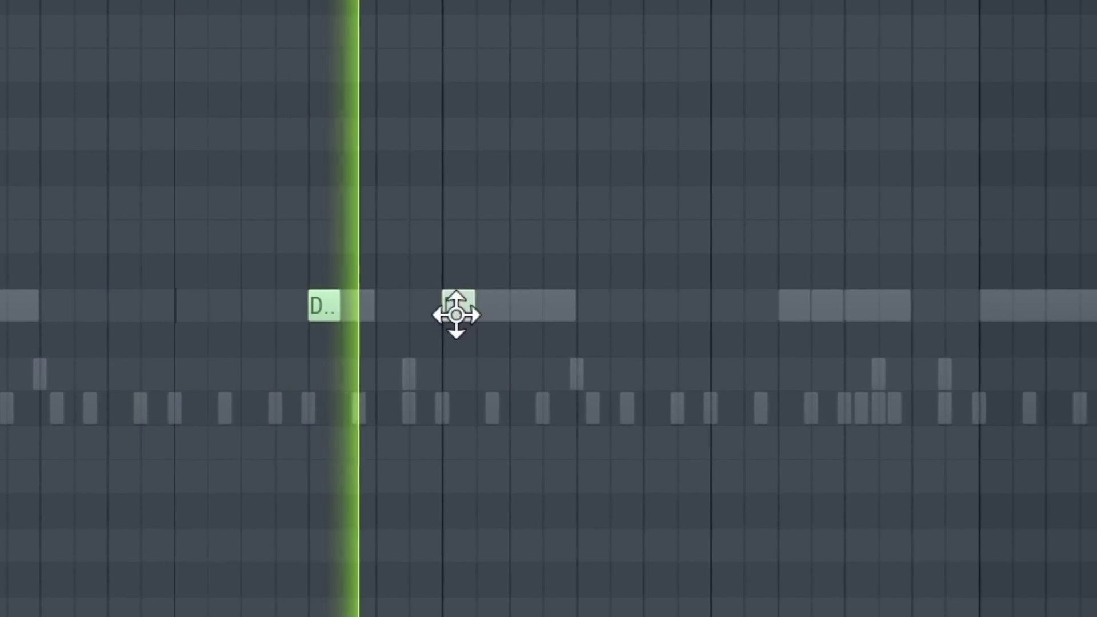
{"action": "left_click", "coordinate": [860, 312]}
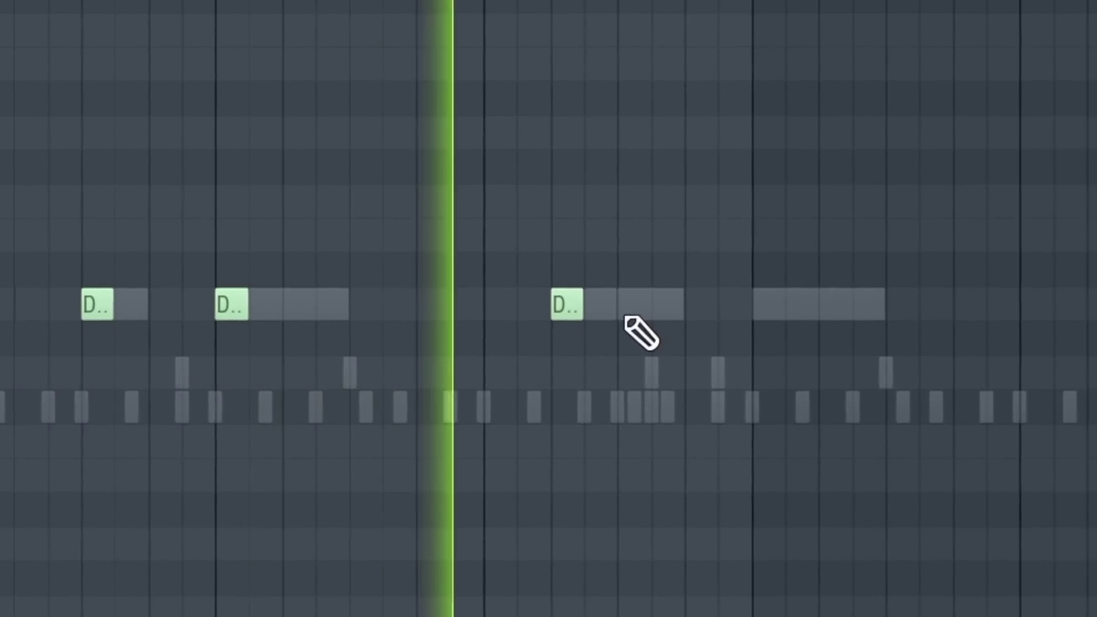
{"action": "left_click", "coordinate": [689, 306]}
{"action": "left_click", "coordinate": [813, 299]}
{"action": "left_click", "coordinate": [1096, 306]}
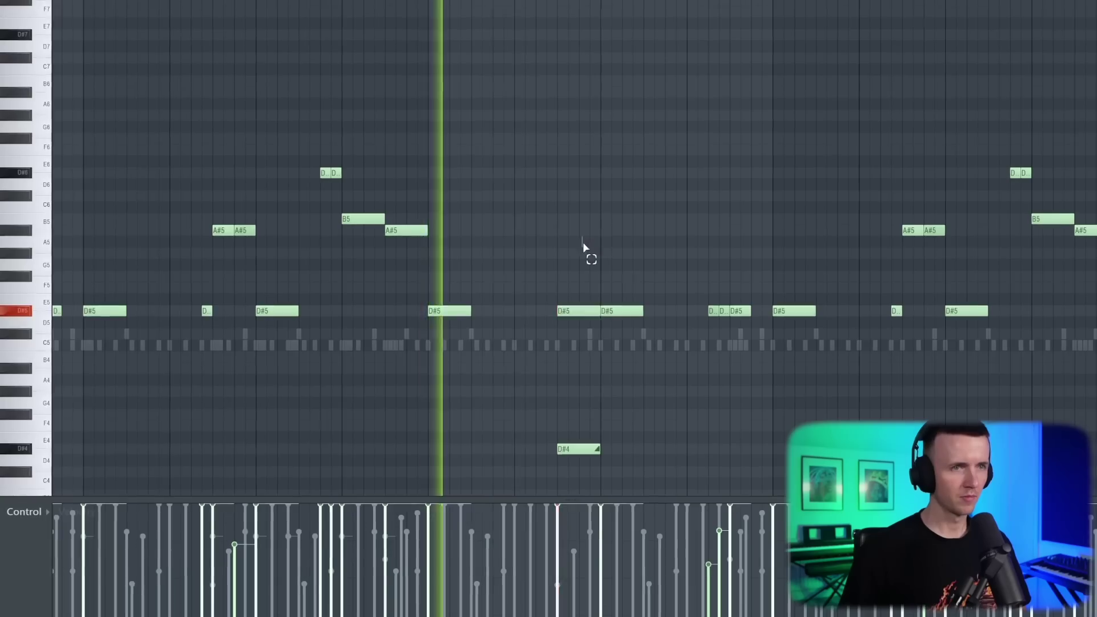
Step: Raise the overlapping D#5 note and D#4 slide note of the 808 by one octave
{"action": "left_click_drag", "start_coordinate": [583, 247], "coordinate": [580, 448]}
{"action": "key", "text": "ctrl+Up"}
{"action": "left_click", "coordinate": [563, 462]}
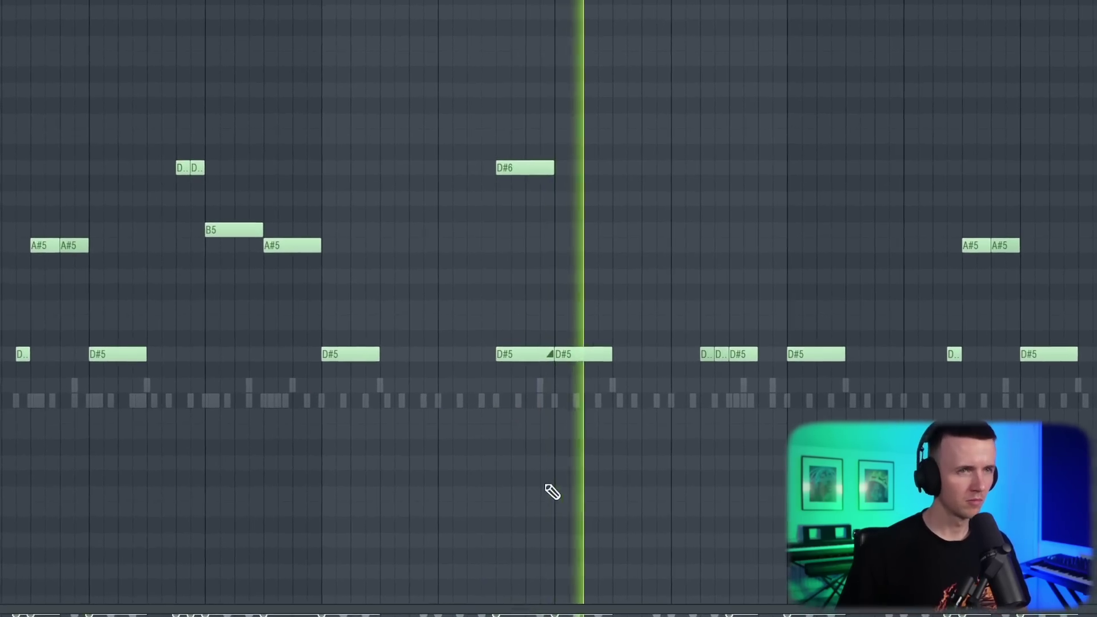
Step: Add a short A#5 right before the next bar's D#5 and a D#6 pair ahead of the two A#5 notes
{"action": "left_click", "coordinate": [785, 214]}
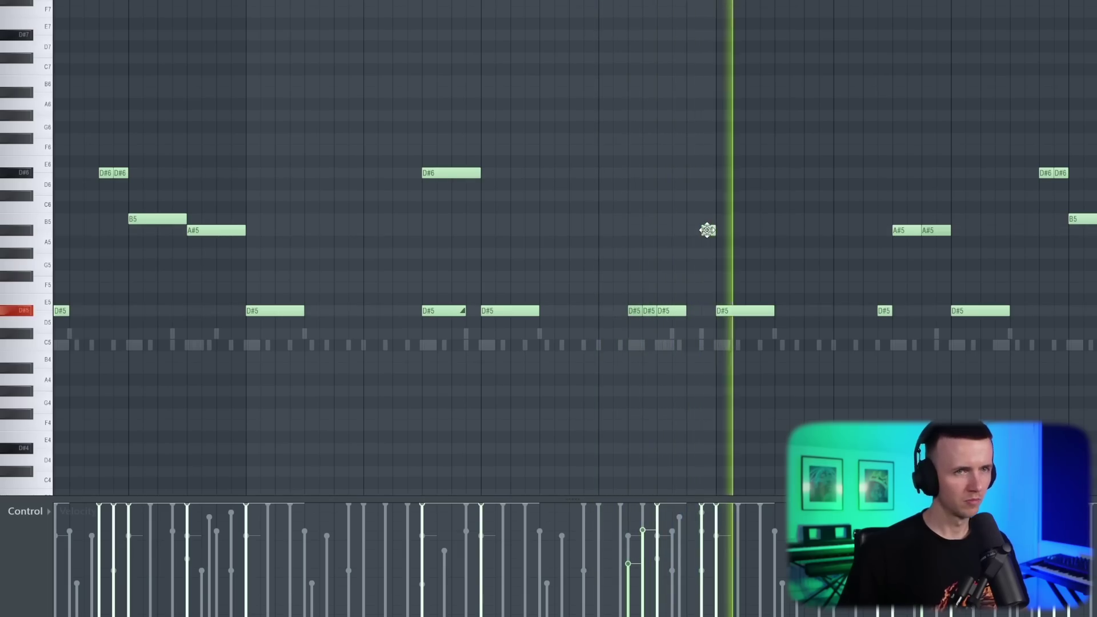
{"action": "key", "text": "ctrl+v"}
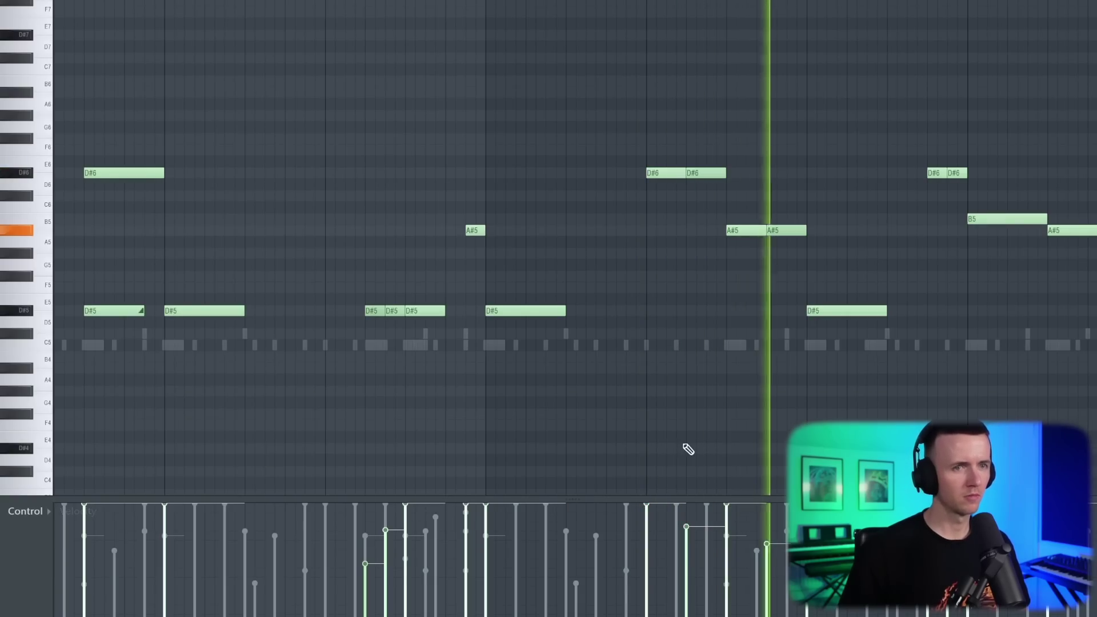
Step: Pan the selected D#6 and A#5 808 note pairs alternately to opposite sides, and return the note controls to velocity
{"action": "left_click_drag", "start_coordinate": [647, 108], "coordinate": [808, 241]}
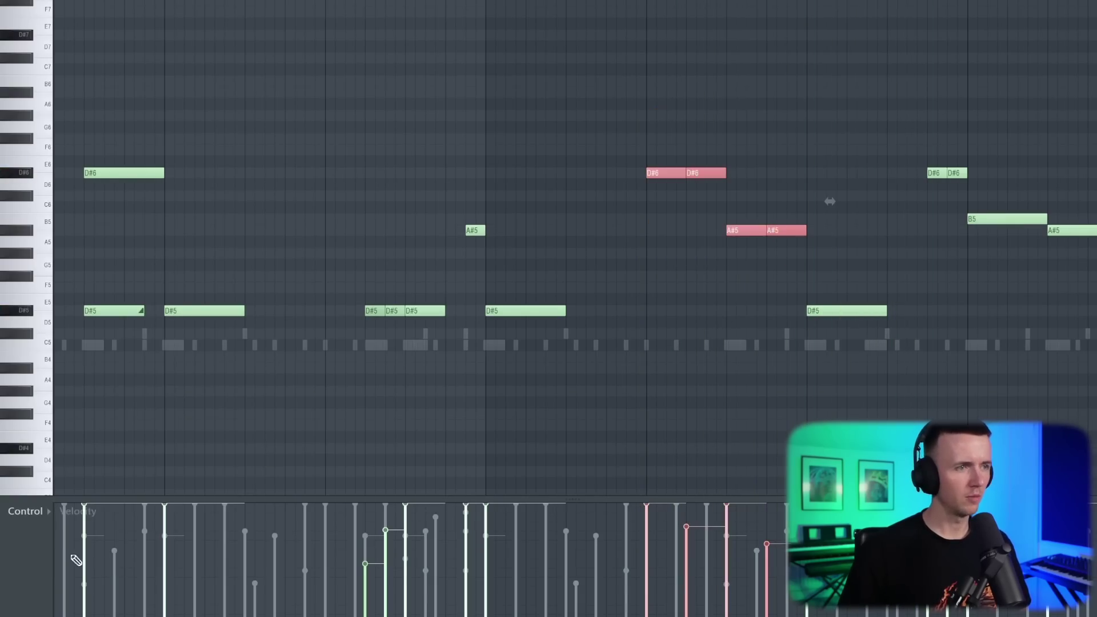
{"action": "left_click", "coordinate": [28, 512]}
{"action": "left_click", "coordinate": [31, 529]}
{"action": "left_click", "coordinate": [727, 601]}
{"action": "left_click", "coordinate": [766, 545]}
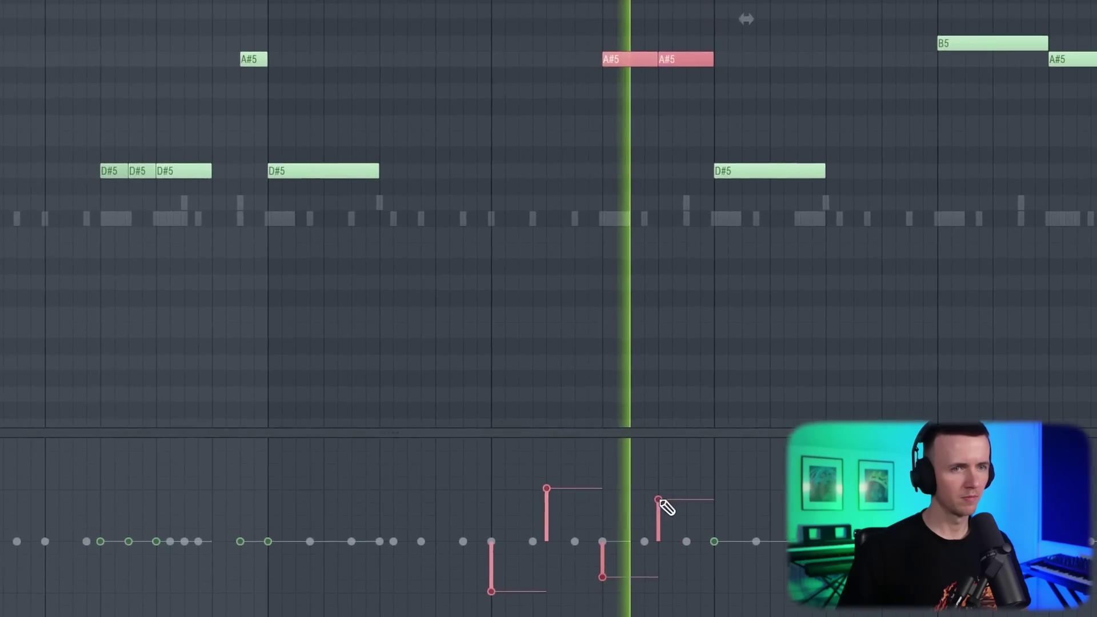
{"action": "left_click", "coordinate": [3, 456]}
{"action": "left_click", "coordinate": [232, 1]}
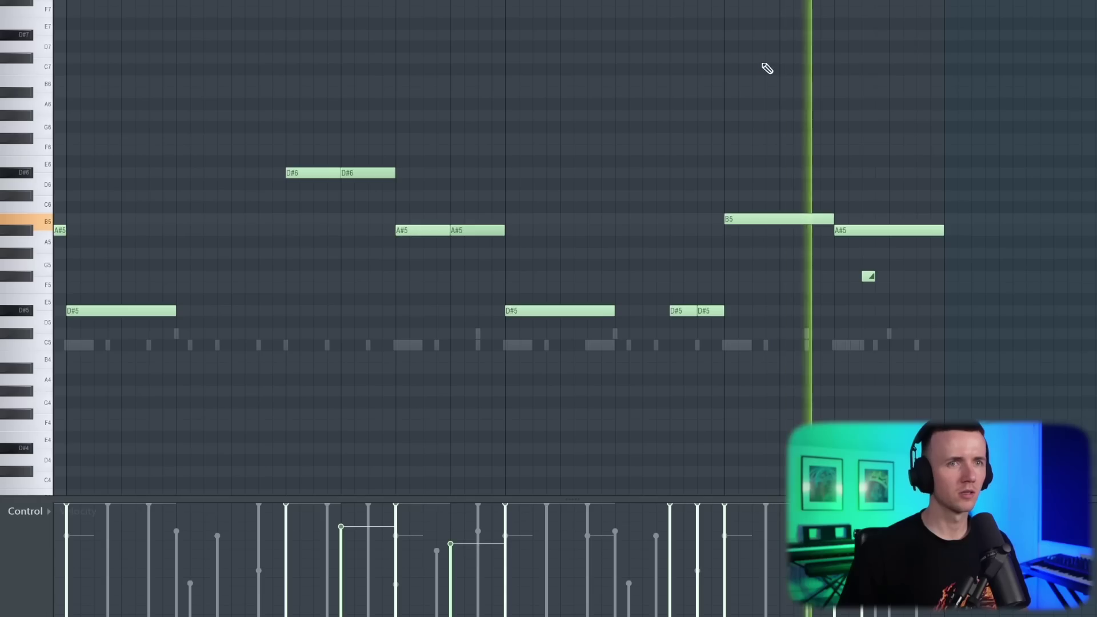
Step: Play the song to hear Fruity Delay 2 on the Gassed Up Perc channel, and close the plugin
{"action": "scroll", "coordinate": [820, 252], "scroll_direction": "down", "scroll_amount": 3}
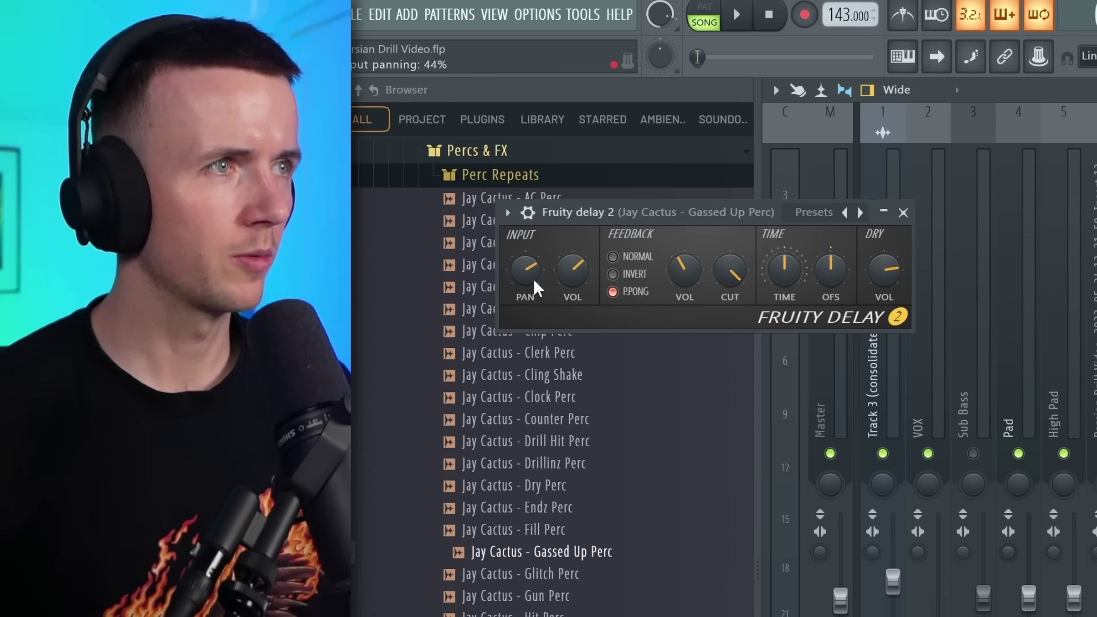
{"action": "key", "text": "space"}
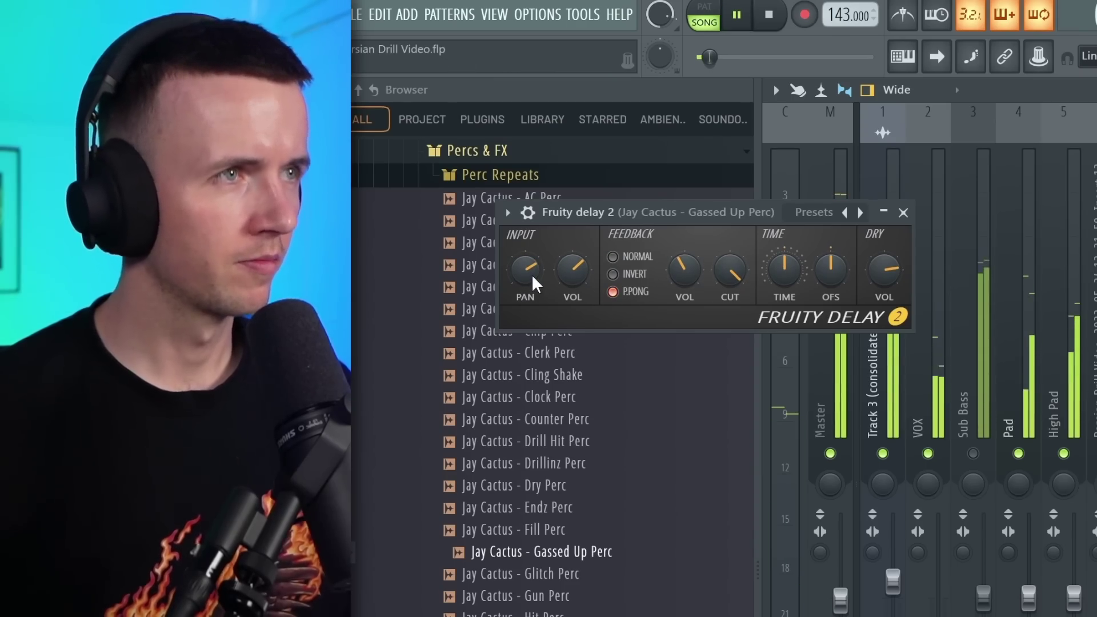
{"action": "left_click", "coordinate": [904, 213]}
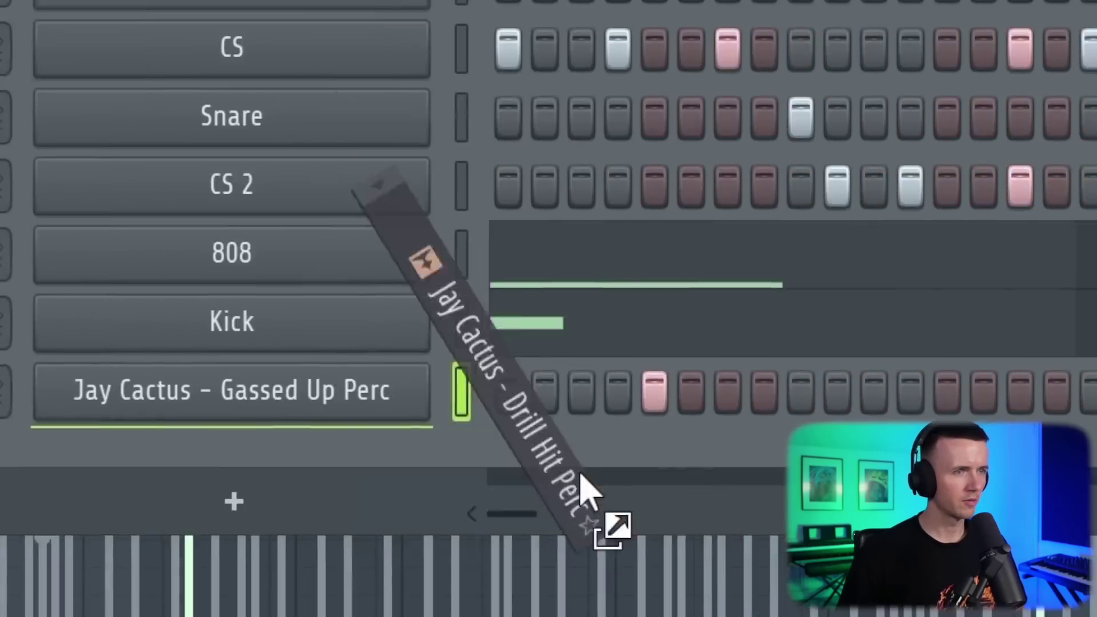
Step: Add the Jay Cactus - Drill Hit Perc sample to the channel rack and place its C5 hits along the pattern
{"action": "left_click_drag", "start_coordinate": [588, 485], "coordinate": [625, 490]}
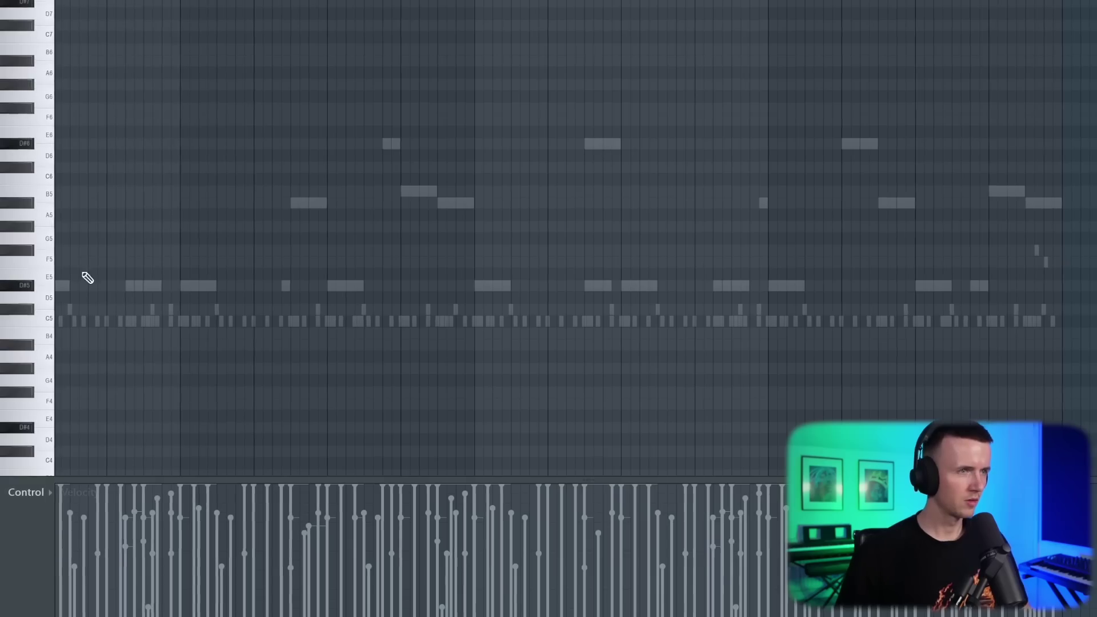
{"action": "scroll", "coordinate": [198, 335], "scroll_direction": "up", "scroll_amount": 2, "text": "ctrl"}
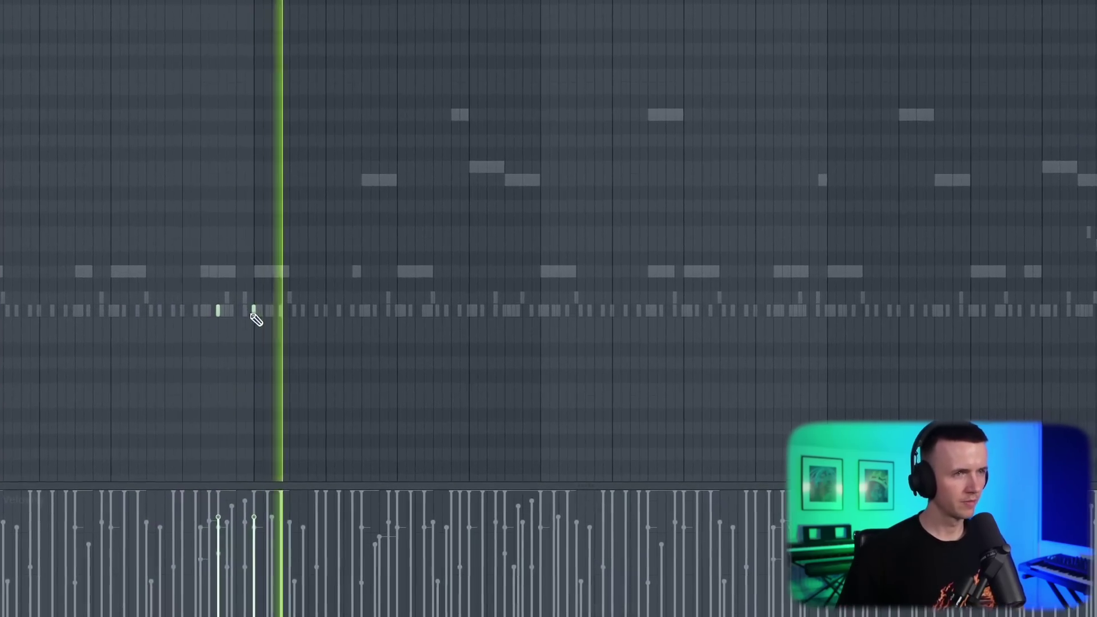
{"action": "scroll", "coordinate": [384, 321], "scroll_direction": "up", "scroll_amount": 2, "text": "ctrl"}
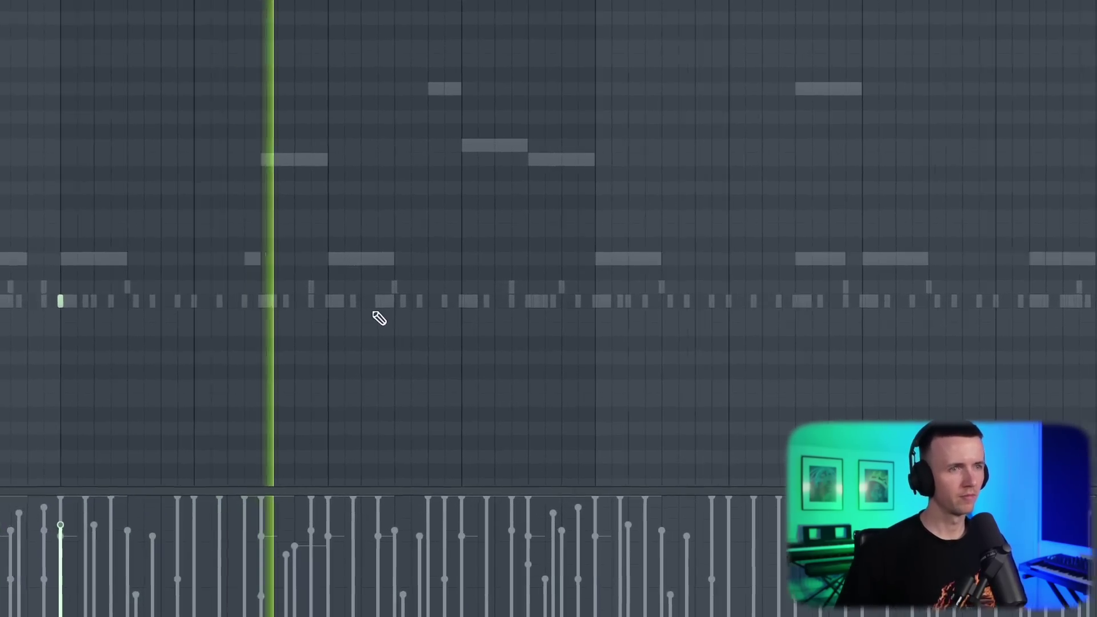
{"action": "scroll", "coordinate": [426, 311], "scroll_direction": "up", "scroll_amount": 2, "text": "ctrl"}
{"action": "left_click", "coordinate": [476, 296]}
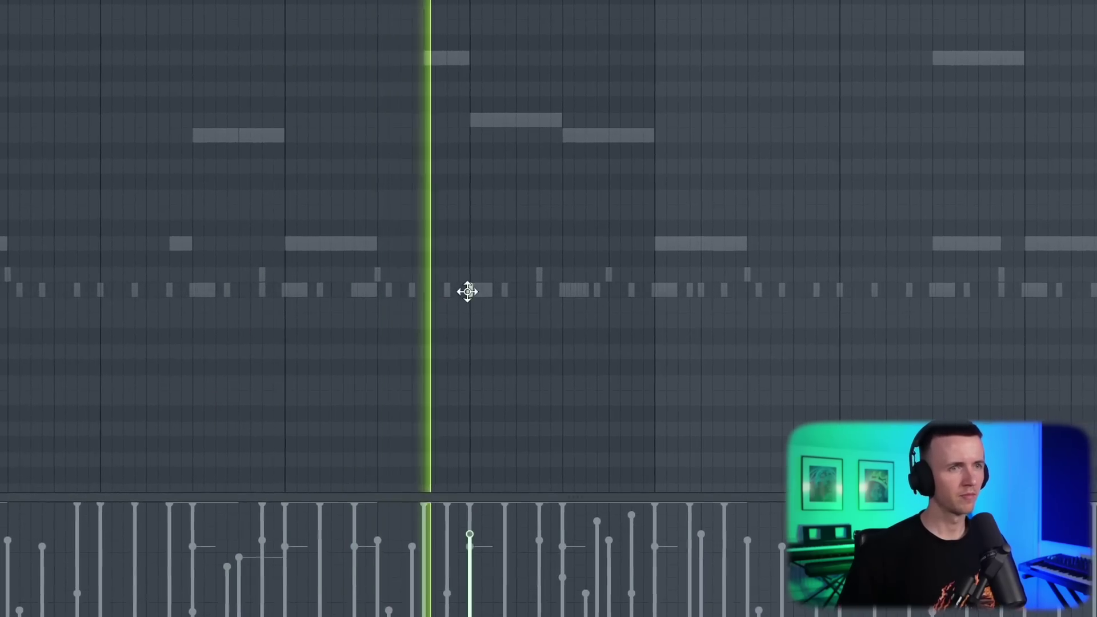
Step: Add another Part_3 chop after the last one on Track 3 and shift the second Low Pad clip further along Track 10
{"action": "scroll", "coordinate": [559, 282], "scroll_direction": "down", "scroll_amount": 2, "text": "ctrl"}
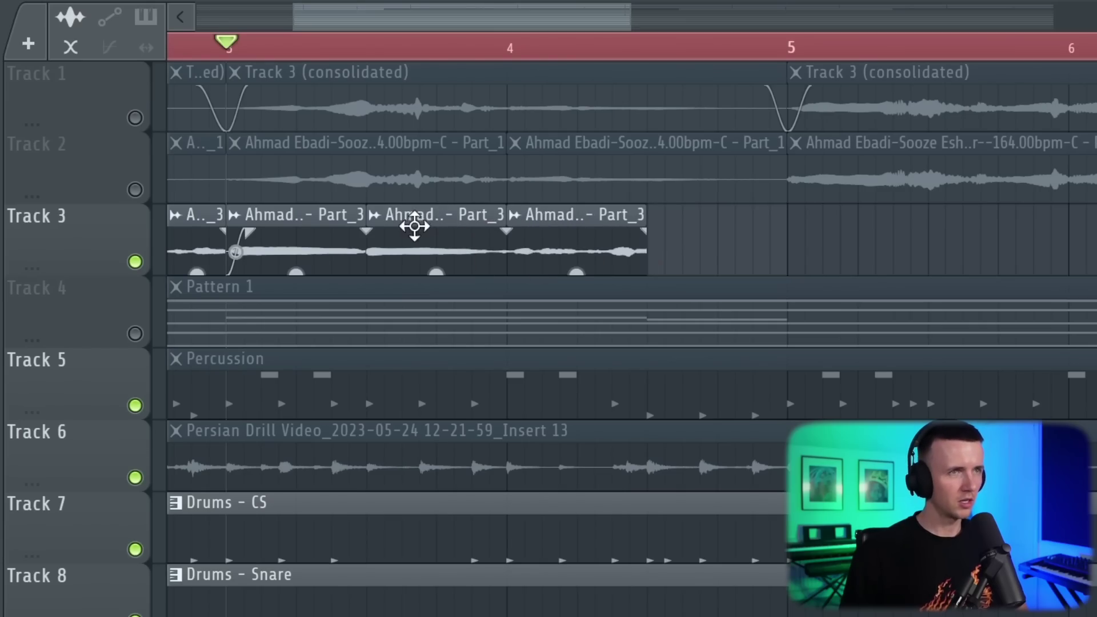
{"action": "left_click", "coordinate": [701, 216]}
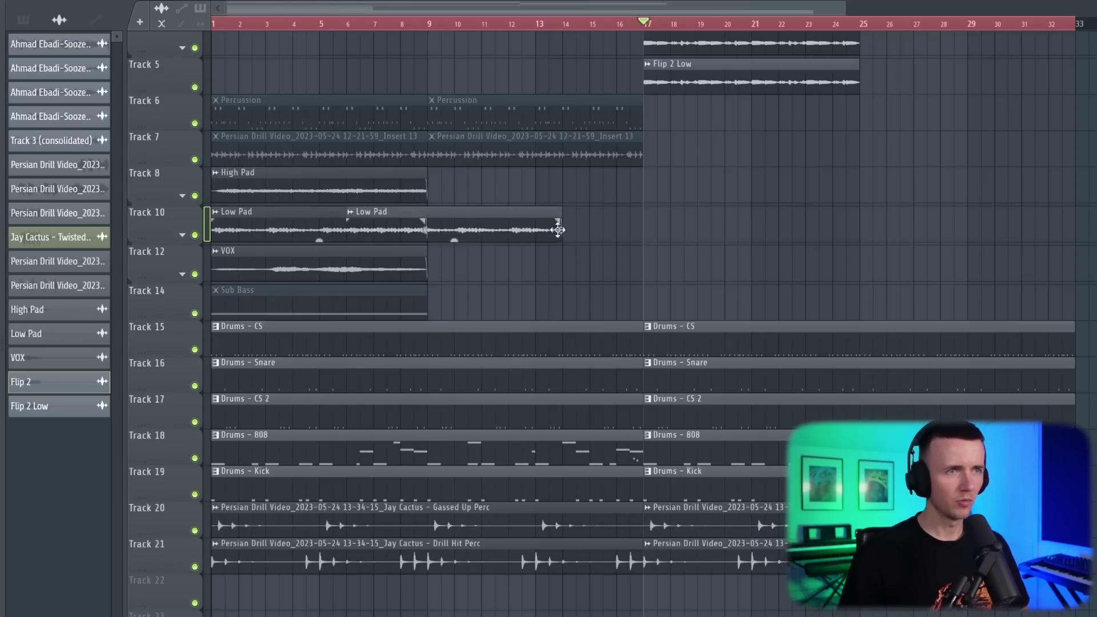
{"action": "left_click_drag", "start_coordinate": [558, 228], "coordinate": [747, 233]}
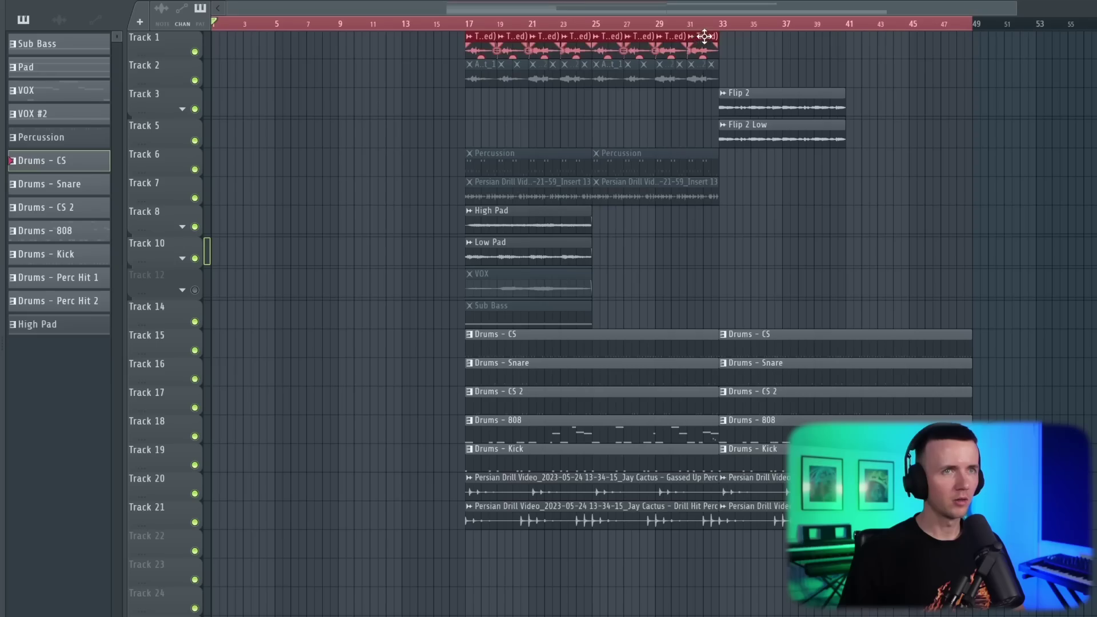
Step: Copy the Track 3 (consolidated) clips from bars 17–33 to bars 1–17 on Track 1 for the intro, and start playback
{"action": "left_click_drag", "start_coordinate": [550, 37], "coordinate": [296, 37]}
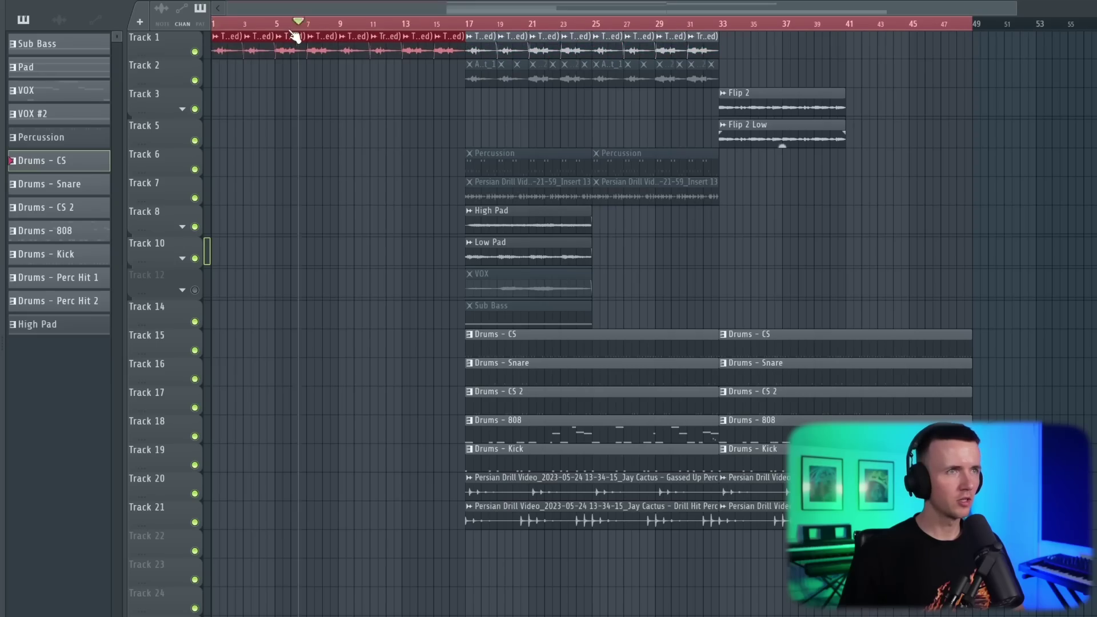
{"action": "key", "text": "space"}
{"action": "scroll", "coordinate": [223, 245], "scroll_direction": "up", "scroll_amount": 2}
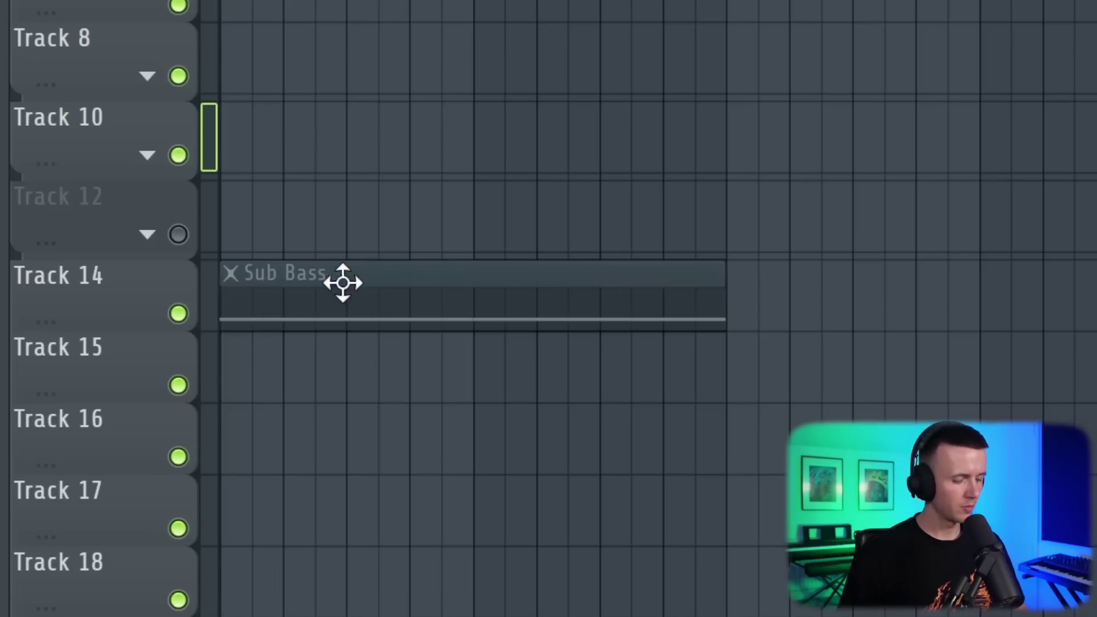
Step: Place the Sub Bass pattern and the Insert 13 percussion clip at the song's start, slicing the percussion where its waveform ends
{"action": "left_click", "coordinate": [269, 311]}
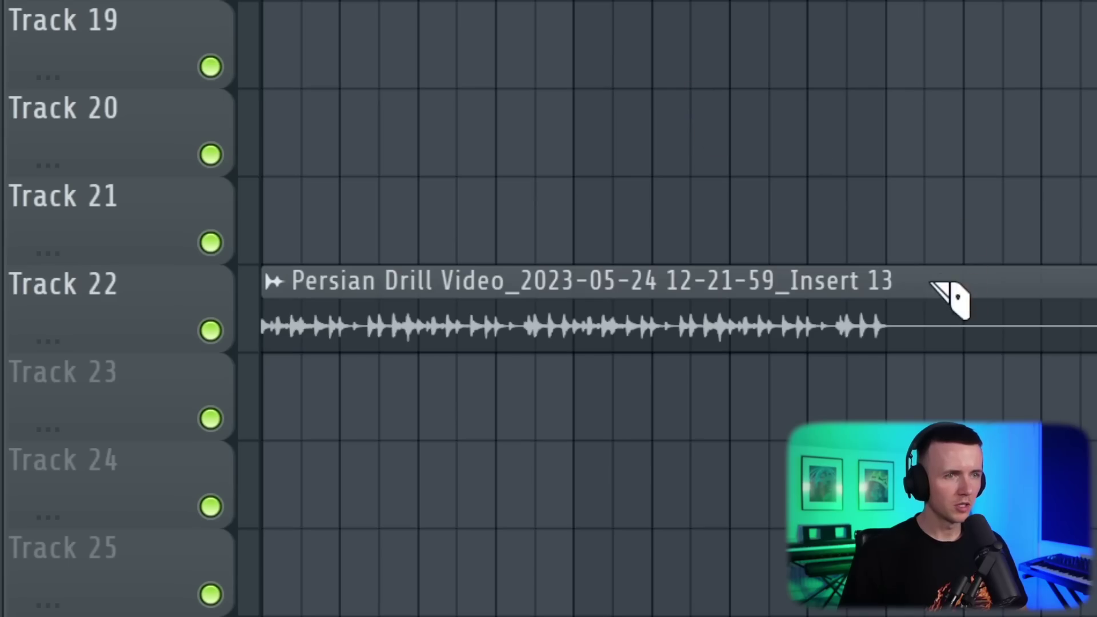
{"action": "left_click", "coordinate": [911, 299]}
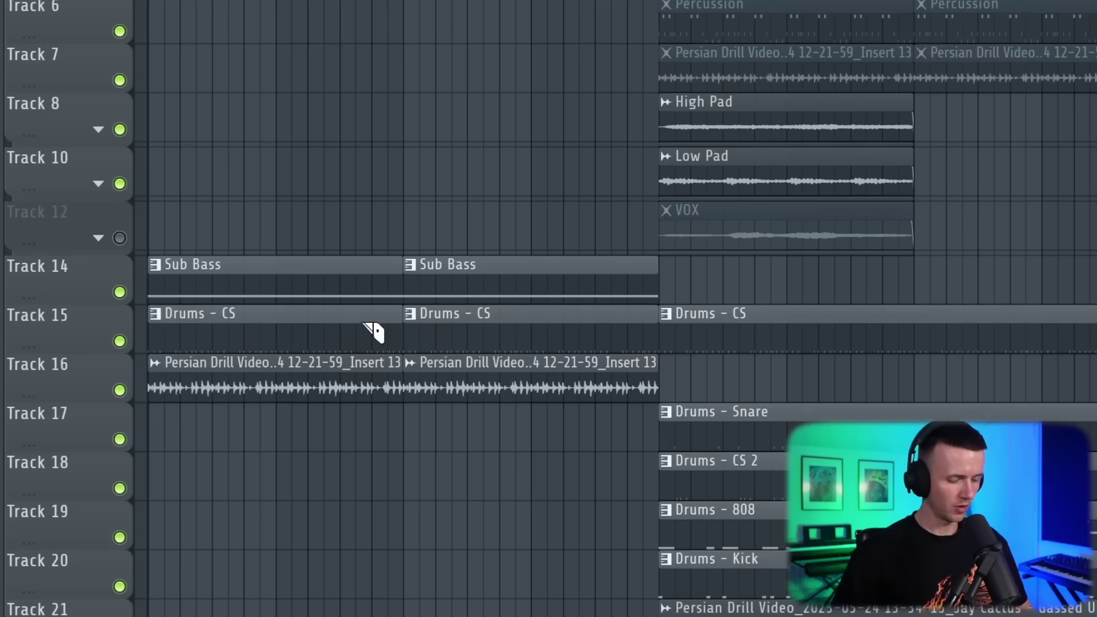
Step: Delete the first Drums - CS clip on Track 15 and the second Sub Bass clip on Track 14 from the intro
{"action": "right_click", "coordinate": [365, 325]}
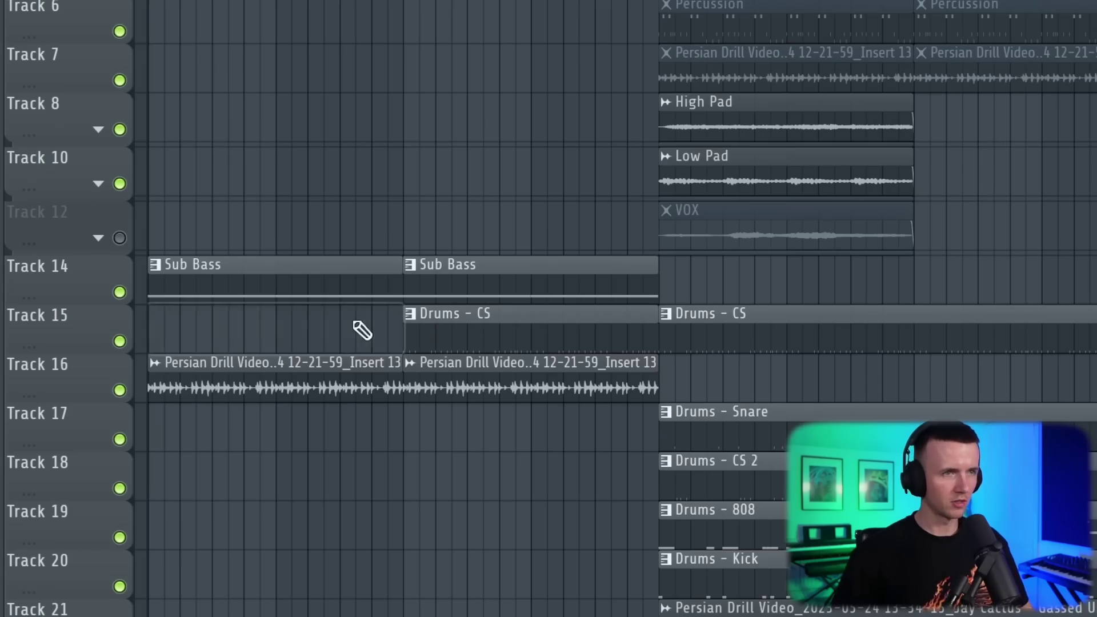
{"action": "right_click", "coordinate": [437, 277]}
{"action": "scroll", "coordinate": [234, 294], "scroll_direction": "up", "scroll_amount": 4}
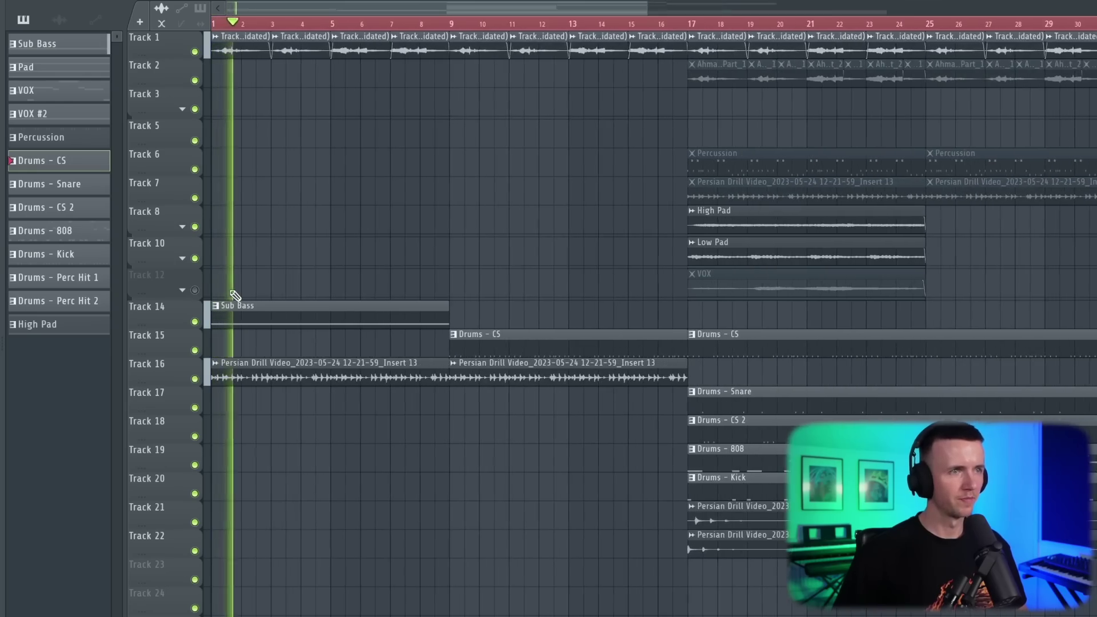
{"action": "scroll", "coordinate": [235, 291], "scroll_direction": "down", "scroll_amount": 2}
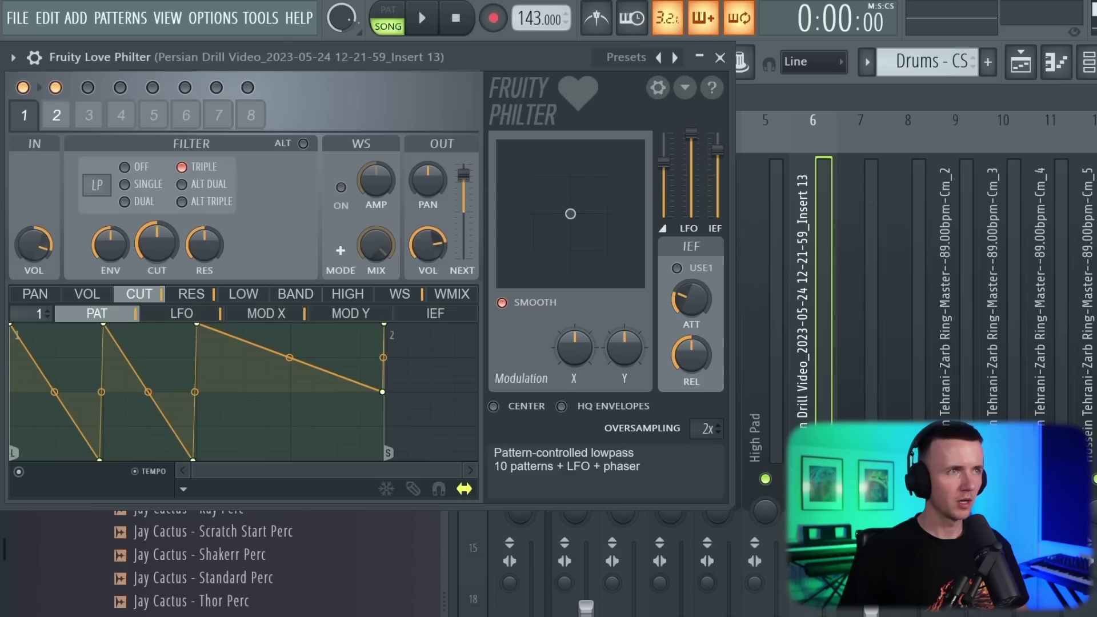
Step: Open the Fruity Love Philter presets for the Insert 13 percussion channel
{"action": "left_click", "coordinate": [627, 56]}
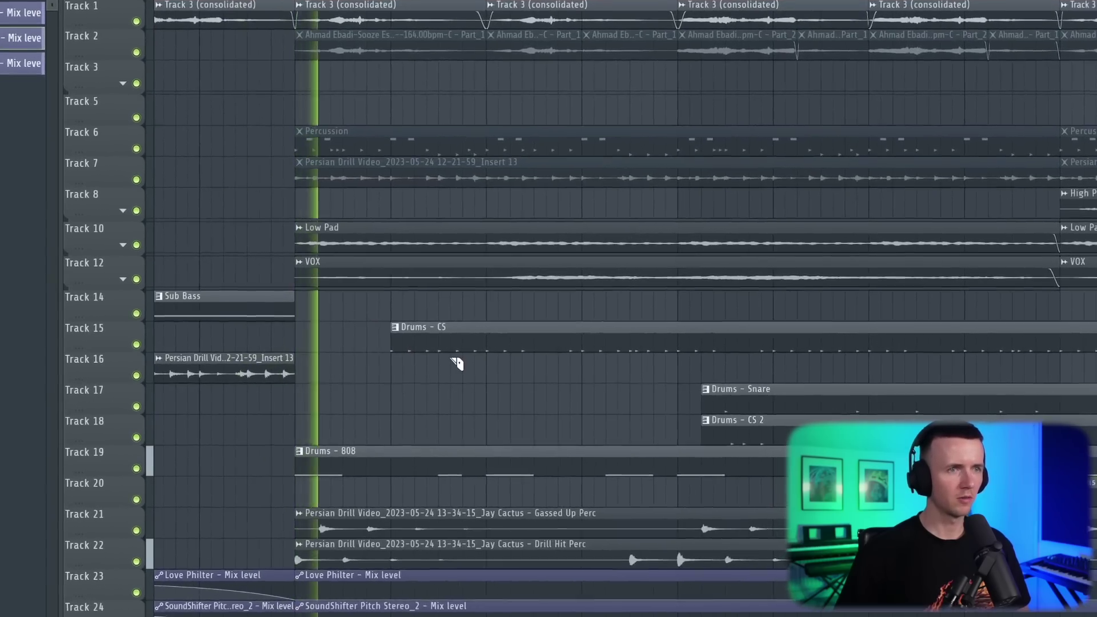
Step: Slice the Gassed Up Perc and Drill Hit Perc clips on Tracks 21 and 22 to cut their openings after the intro
{"action": "left_click", "coordinate": [460, 532]}
{"action": "left_click", "coordinate": [567, 534]}
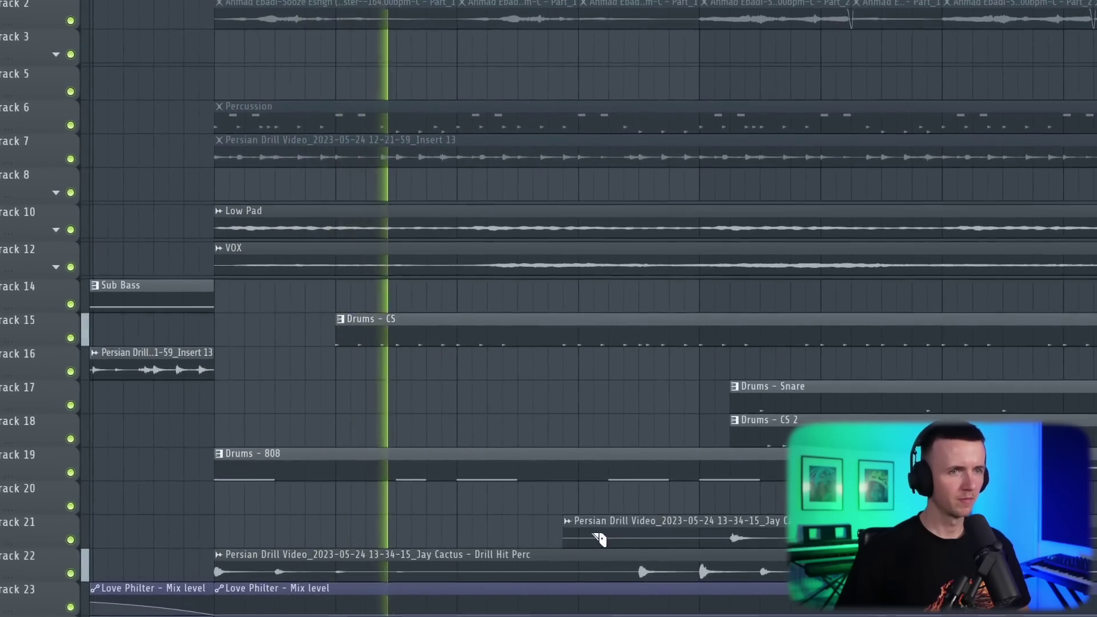
{"action": "left_click", "coordinate": [722, 566]}
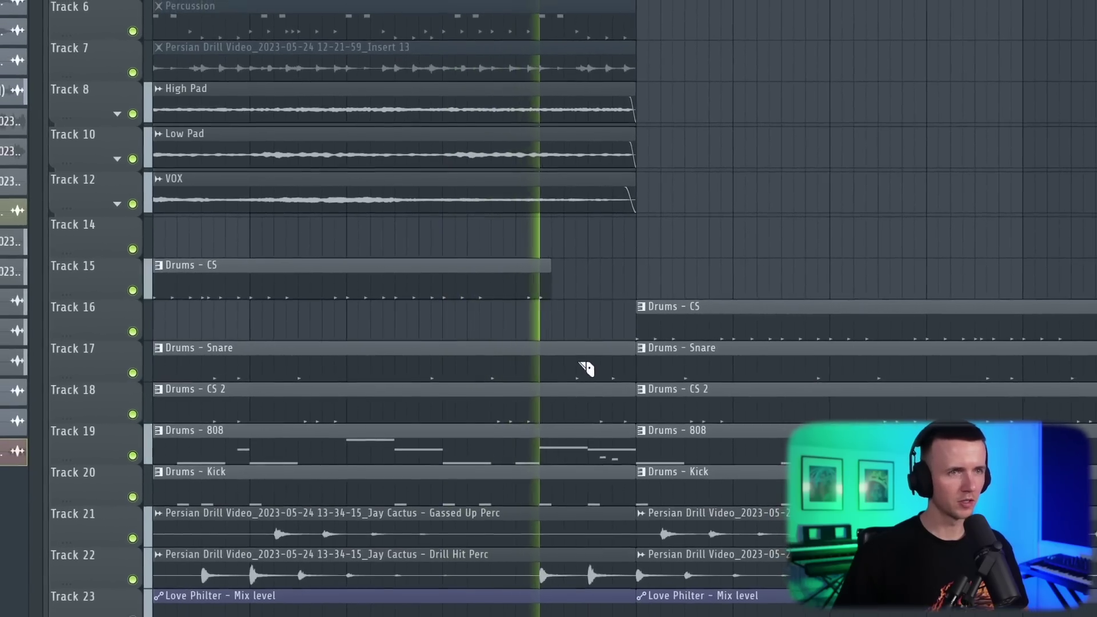
Step: Cut off the end of the Drums - Snare clip on Track 17 just before the Flip 2 section
{"action": "left_click_drag", "start_coordinate": [635, 366], "coordinate": [574, 366]}
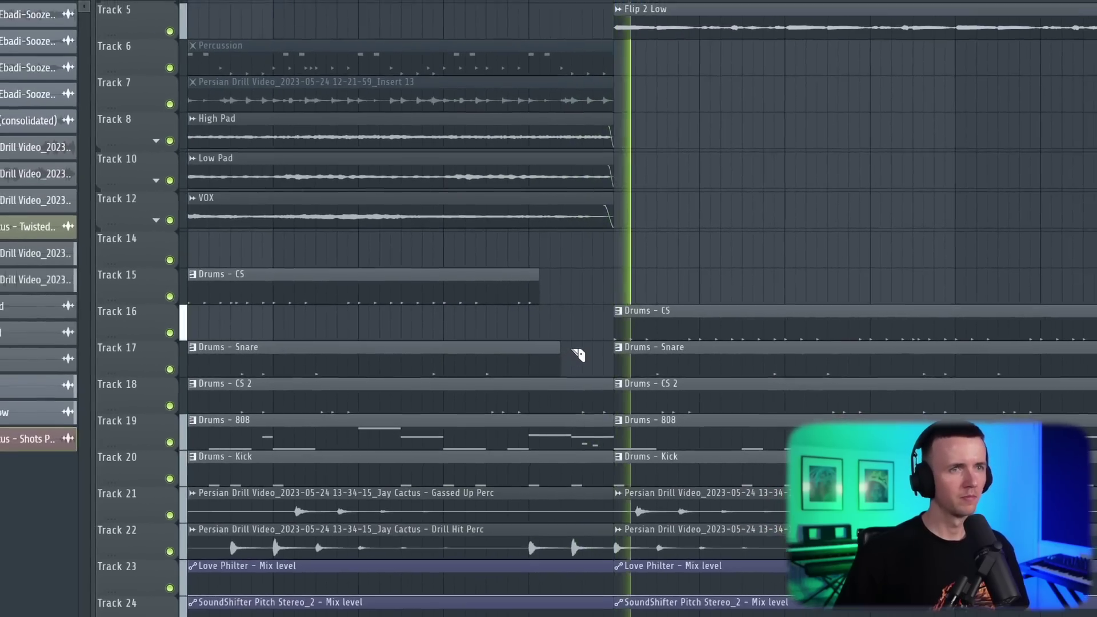
{"action": "scroll", "coordinate": [760, 252], "scroll_direction": "down", "scroll_amount": 3}
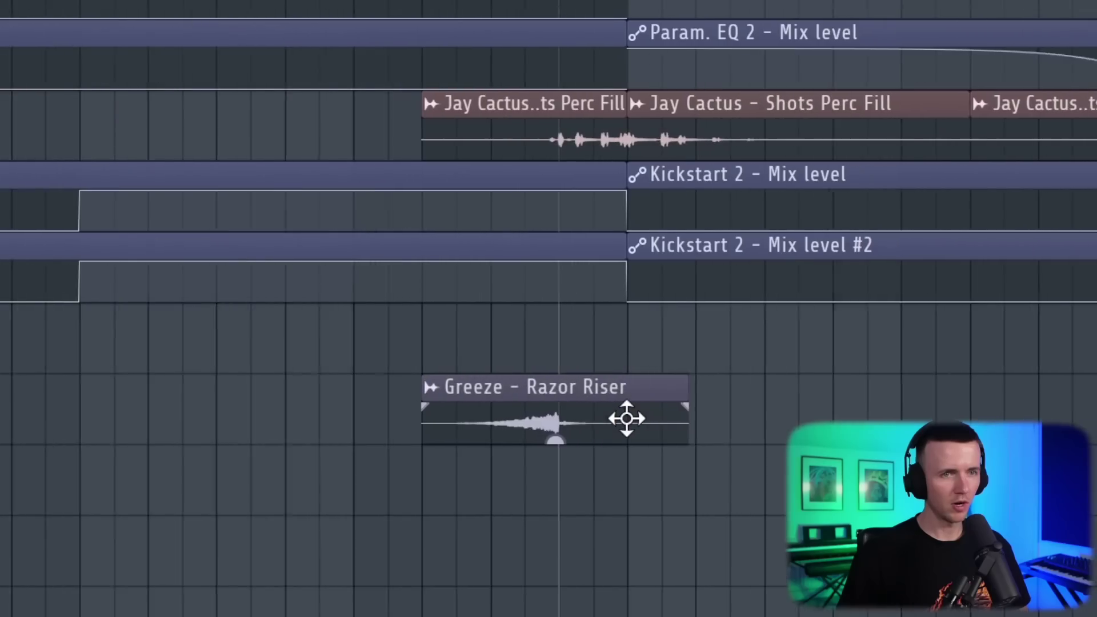
Step: Move the Greeze - Razor Riser clip later so its peak lands where the next Sub Bass section begins
{"action": "left_click_drag", "start_coordinate": [628, 416], "coordinate": [670, 418]}
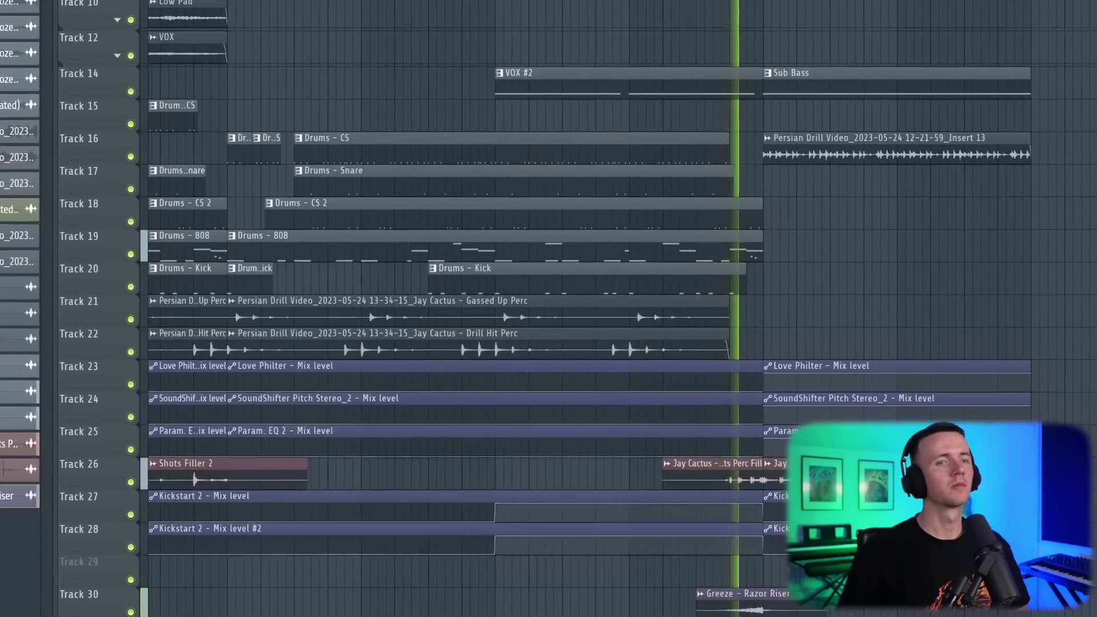
{"action": "scroll", "coordinate": [723, 609], "scroll_direction": "down", "scroll_amount": 3}
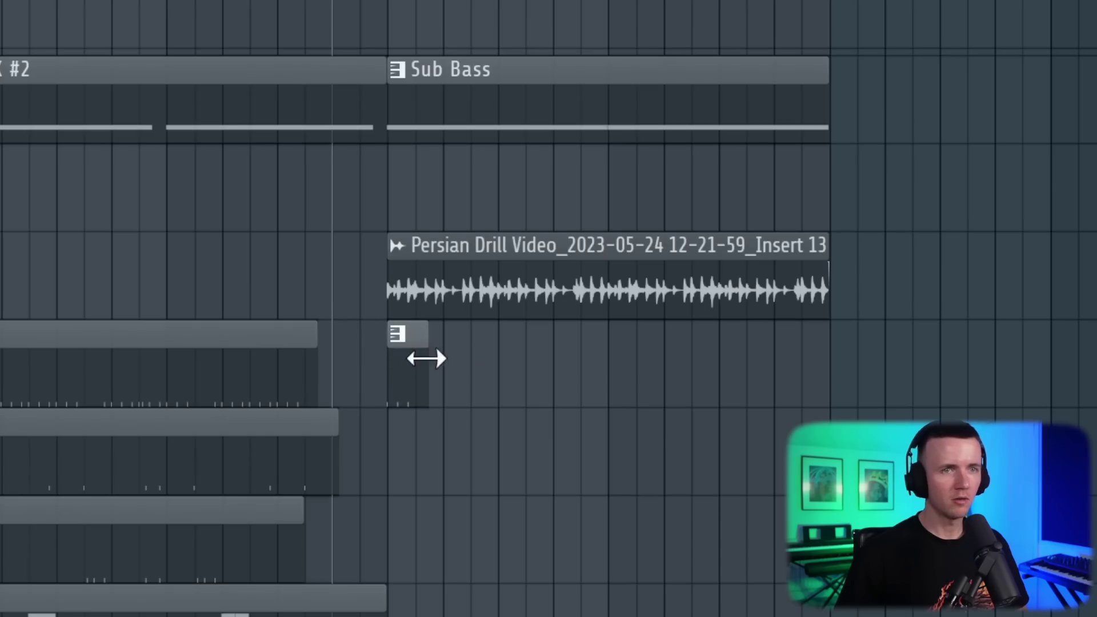
Step: Extend the short Drums - CS clip beneath the second Insert 13 percussion clip to the end of that Sub Bass section
{"action": "left_click_drag", "start_coordinate": [427, 358], "coordinate": [833, 367]}
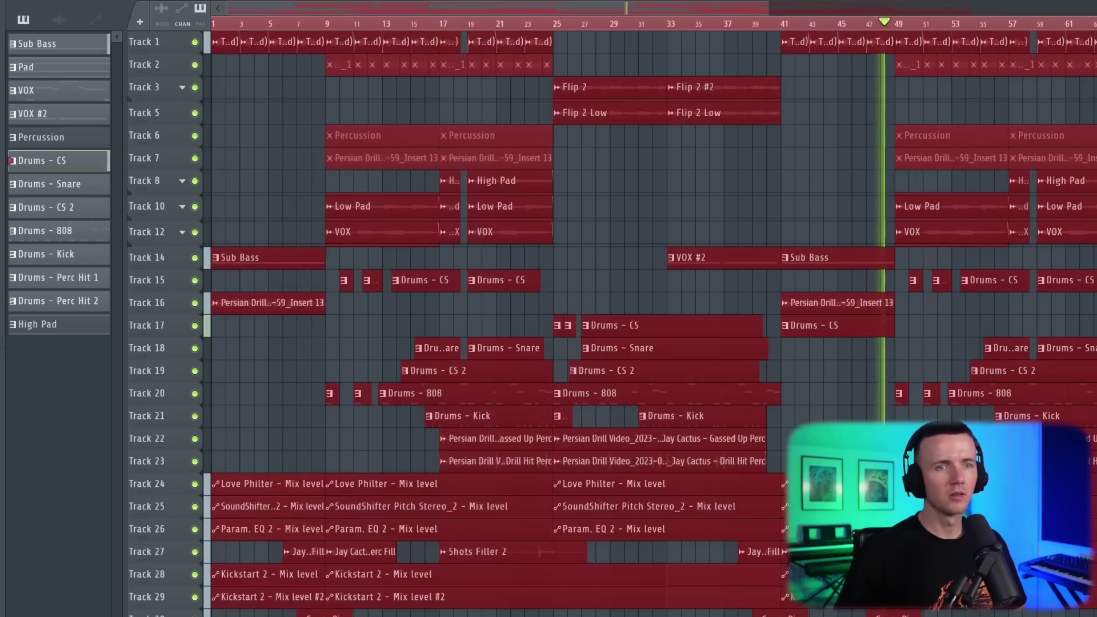
{"action": "scroll", "coordinate": [925, 358], "scroll_direction": "up", "scroll_amount": 4}
{"action": "scroll", "coordinate": [880, 315], "scroll_direction": "down", "scroll_amount": 3}
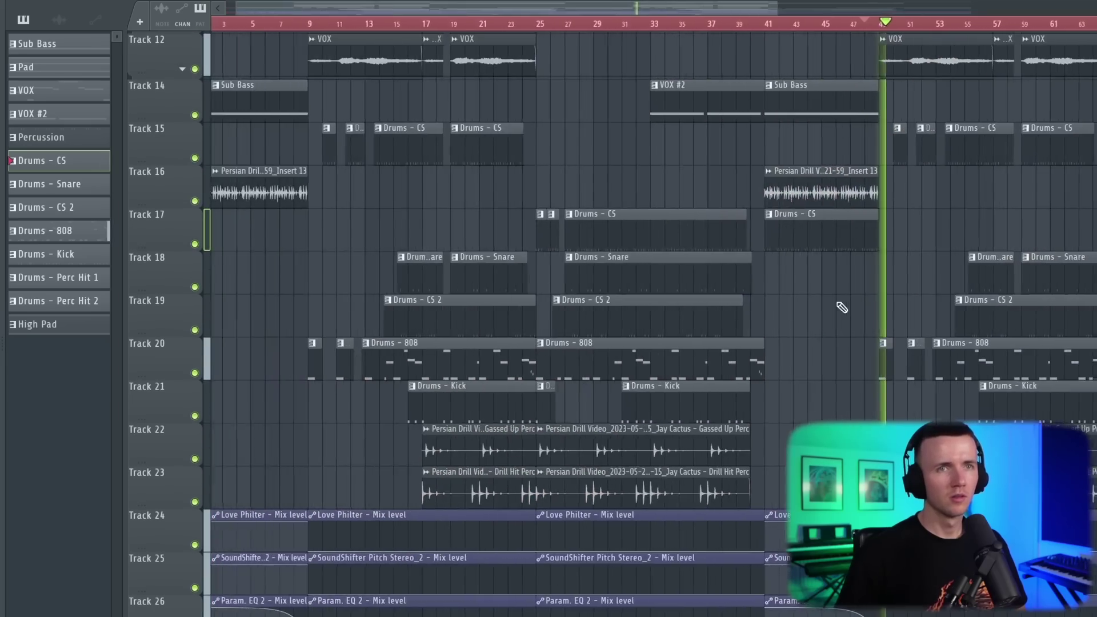
{"action": "scroll", "coordinate": [811, 297], "scroll_direction": "up", "scroll_amount": 3}
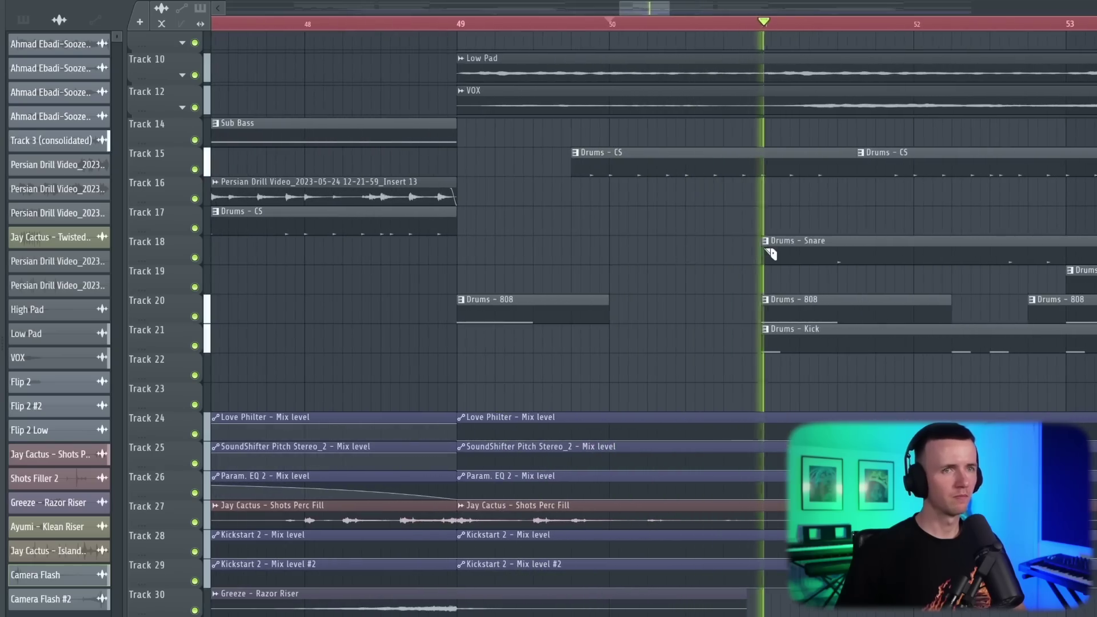
{"action": "scroll", "coordinate": [770, 253], "scroll_direction": "down", "scroll_amount": 10}
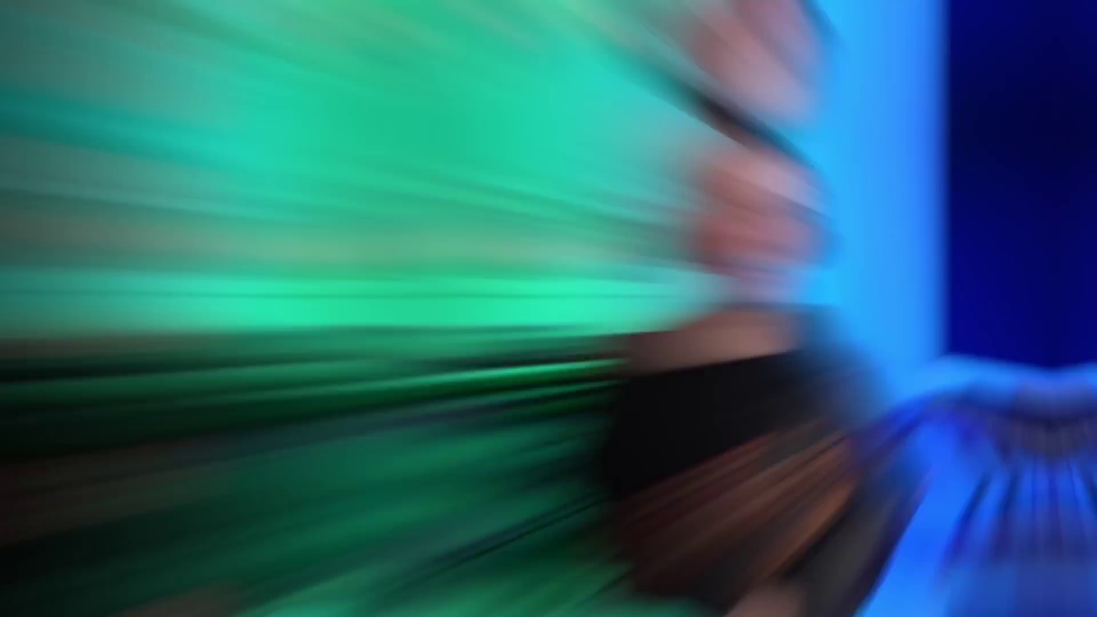